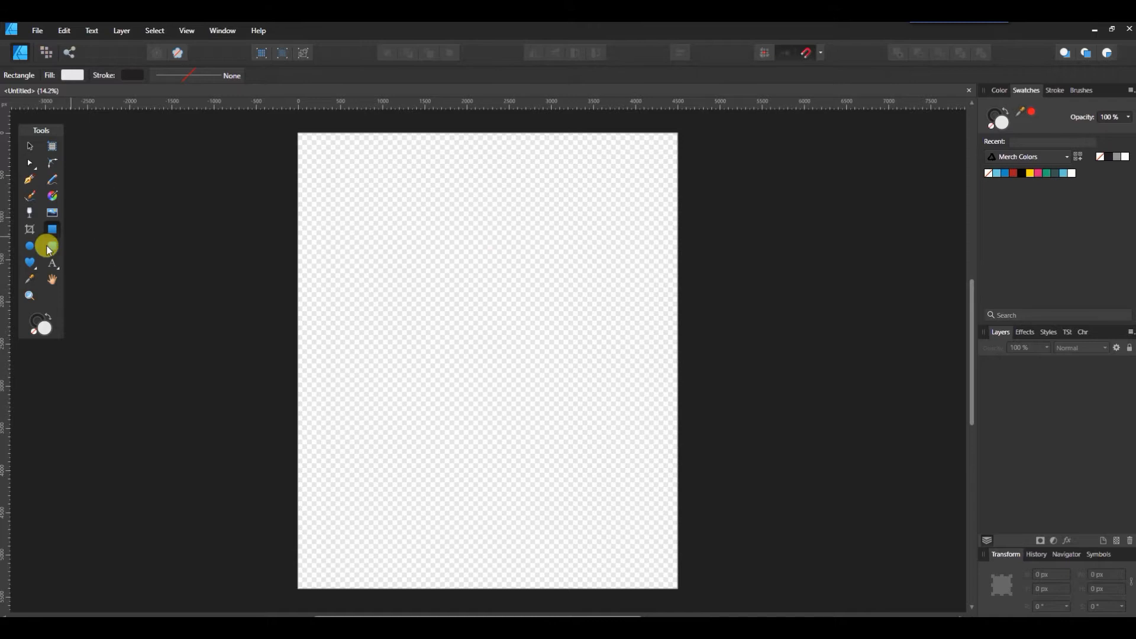
Step: Draw a heart near the top of the page, stretch it taller, and place the rainbow paint image over it
left_click(31, 262)
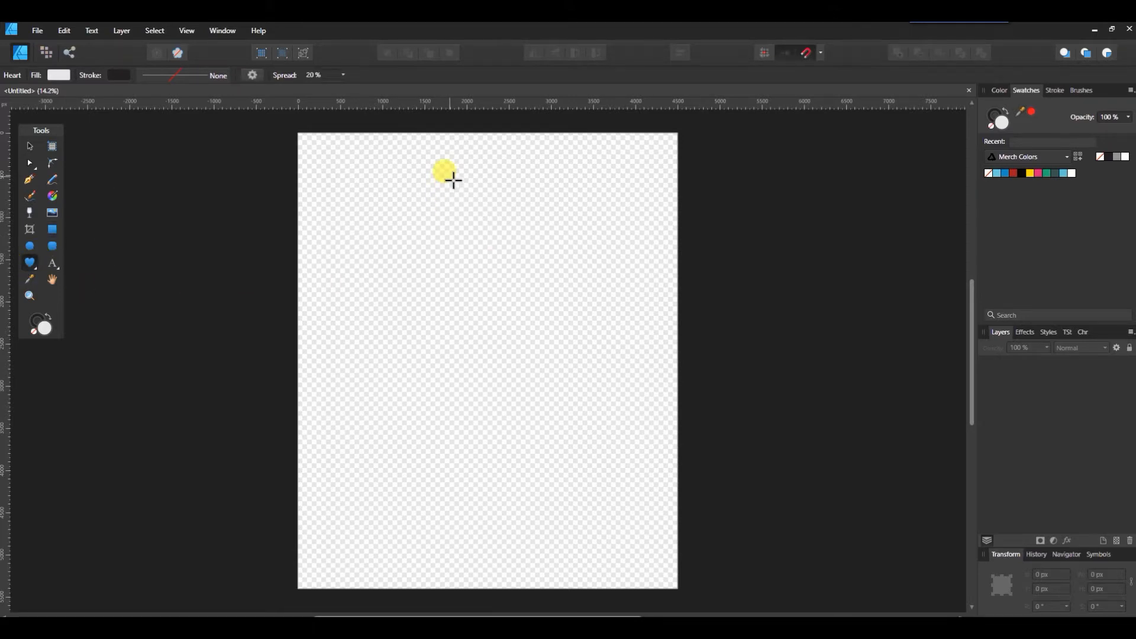
left_click_drag(453, 181, 658, 400)
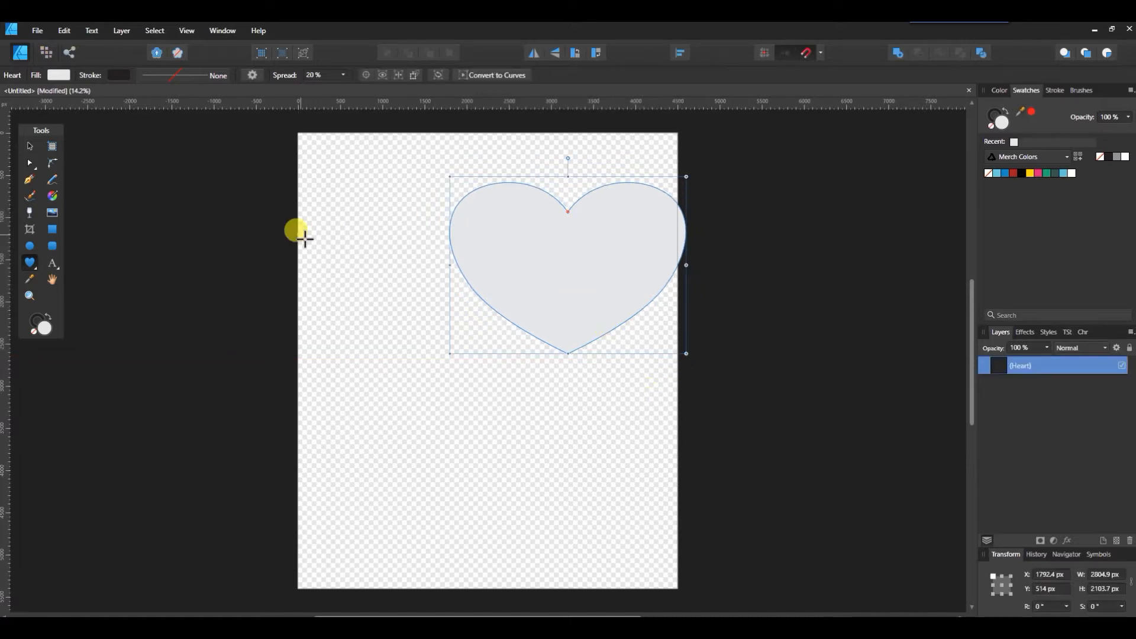
key("v")
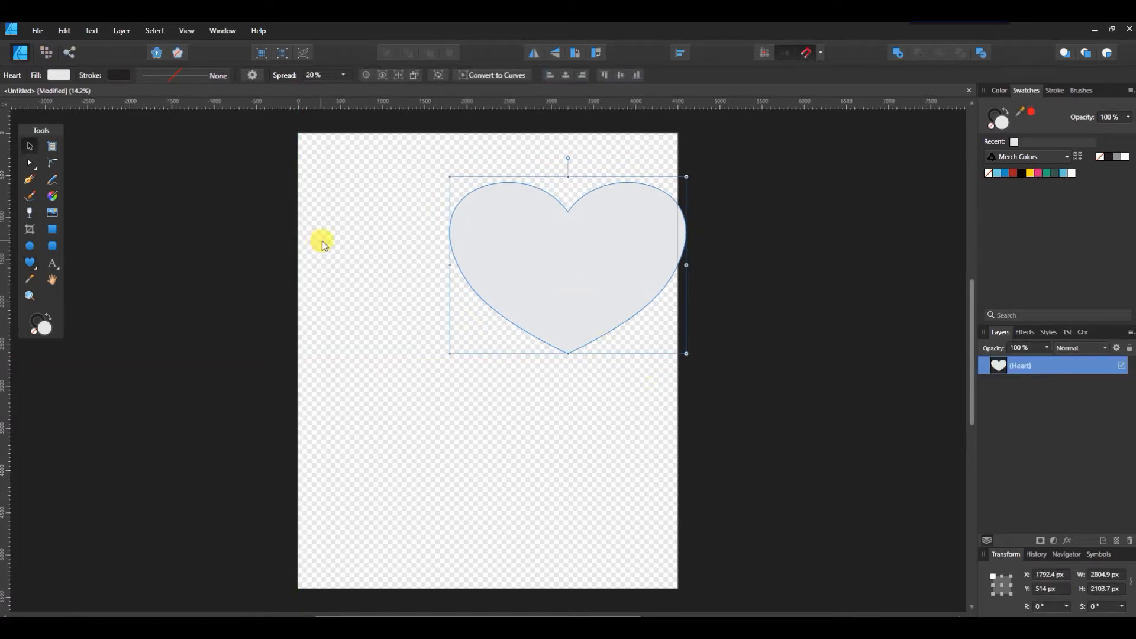
left_click_drag(550, 258, 520, 258)
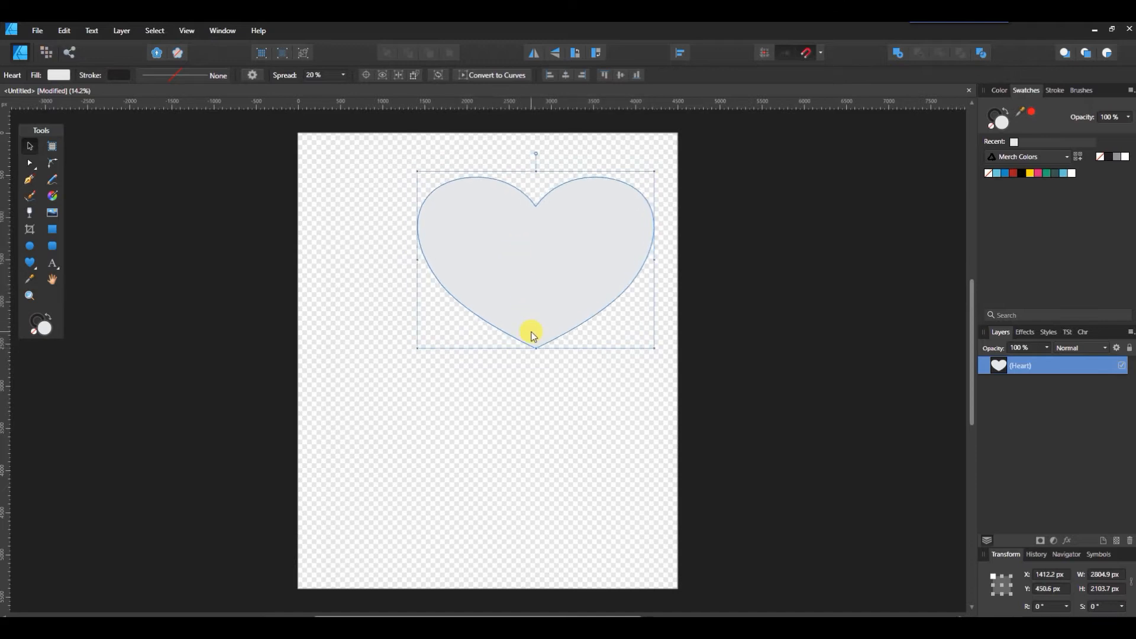
left_click_drag(541, 353, 537, 413)
left_click_drag(554, 236, 554, 226)
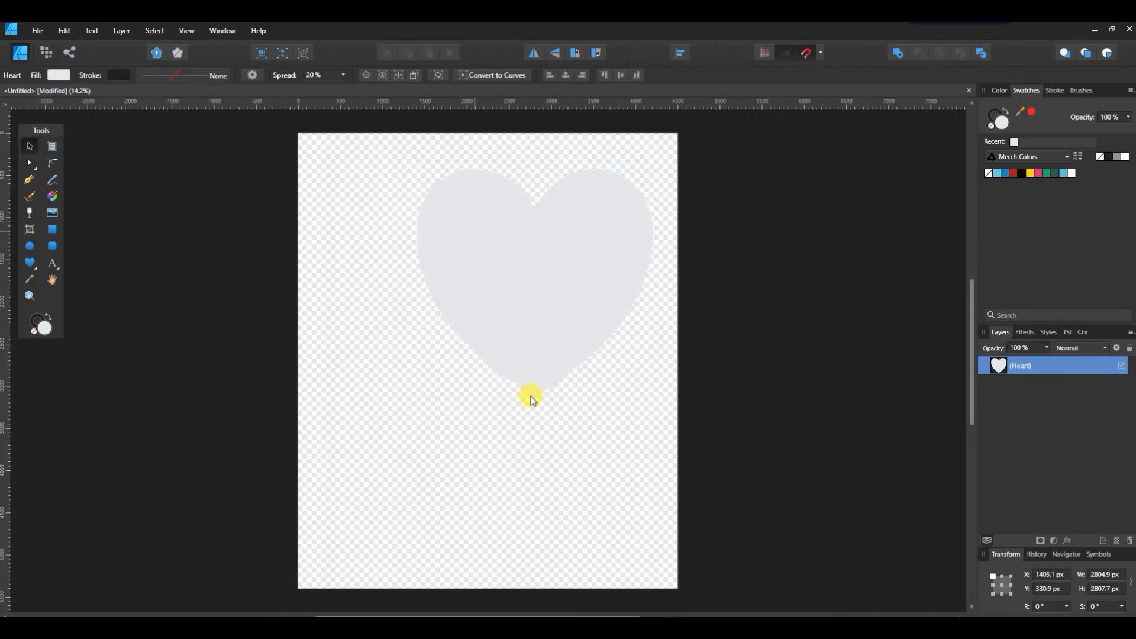
left_click_drag(530, 396, 530, 396)
left_click_drag(602, 400, 540, 432)
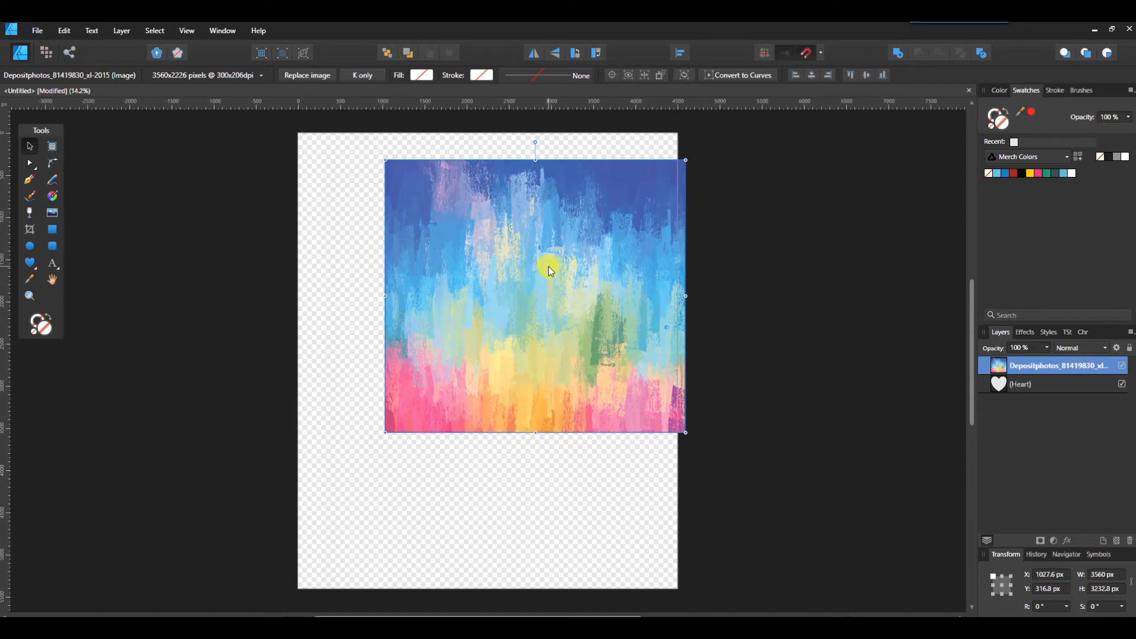
Step: Centre the rainbow paint image over the heart and clip it into the Heart layer
left_click_drag(548, 263, 544, 269)
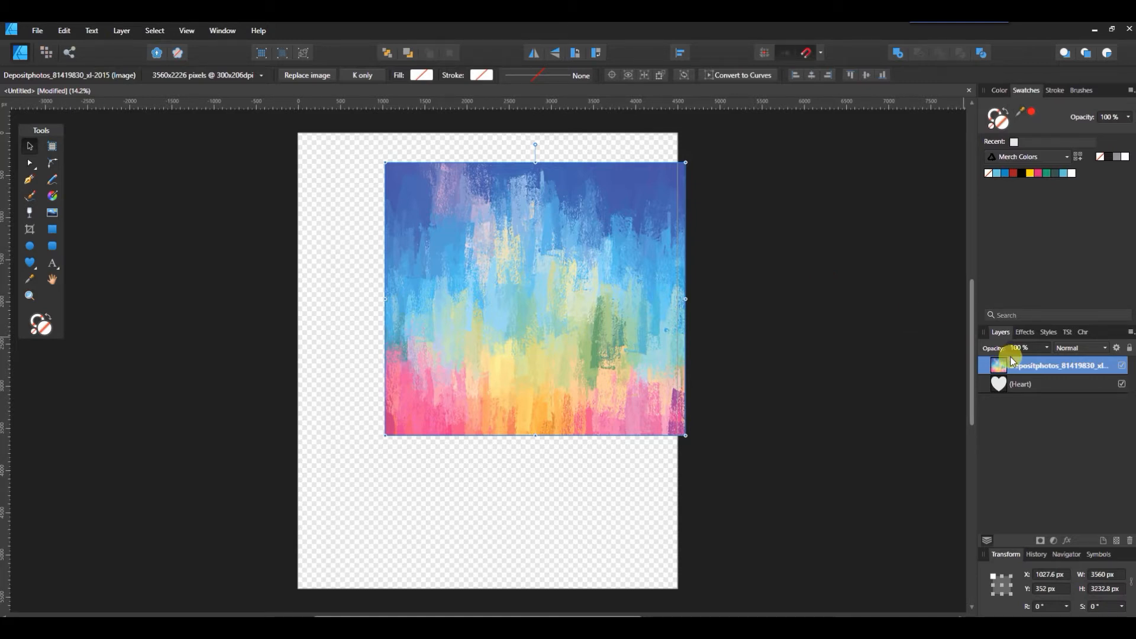
left_click_drag(1040, 368, 1059, 396)
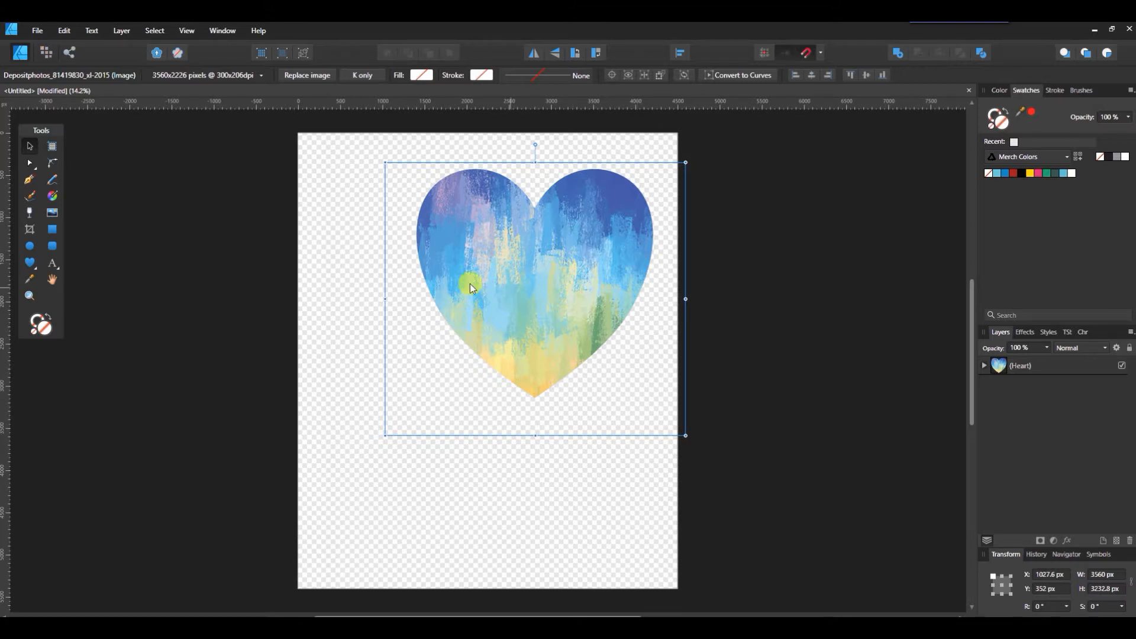
Step: Place a huge Chickybom letter 'I' left of the heart and choose white for its fill
left_click(56, 268)
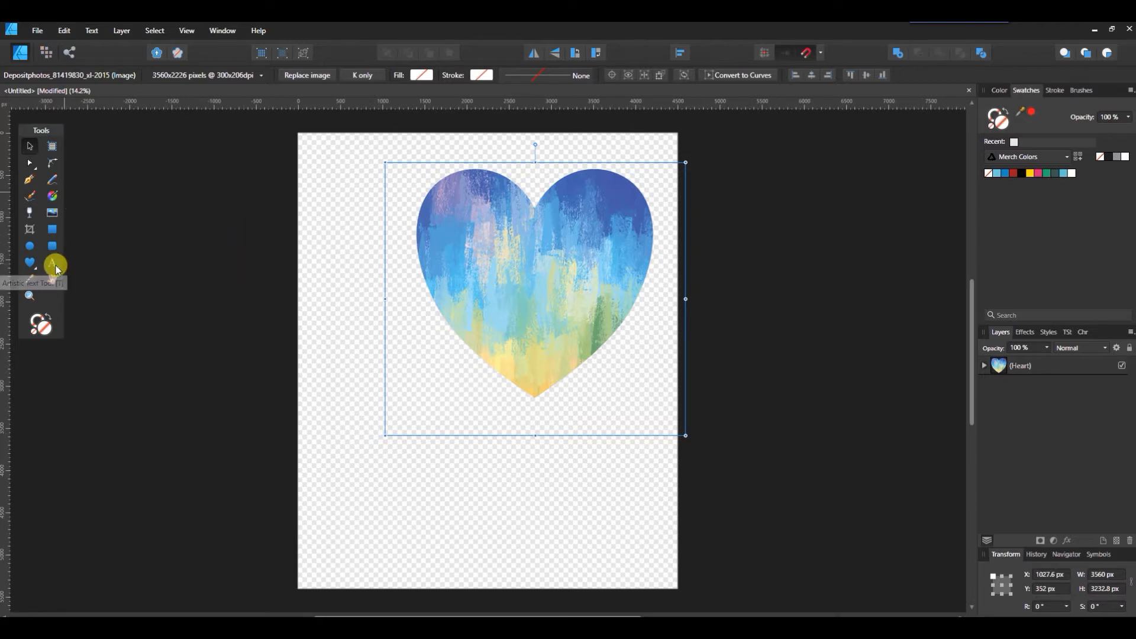
left_click(83, 264)
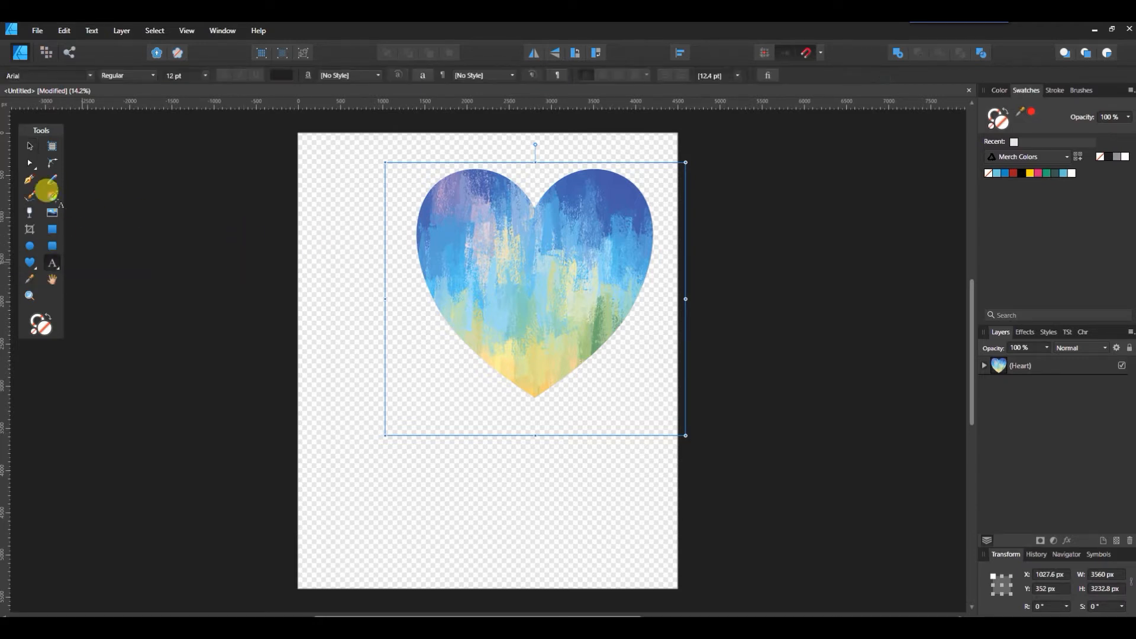
left_click(47, 75)
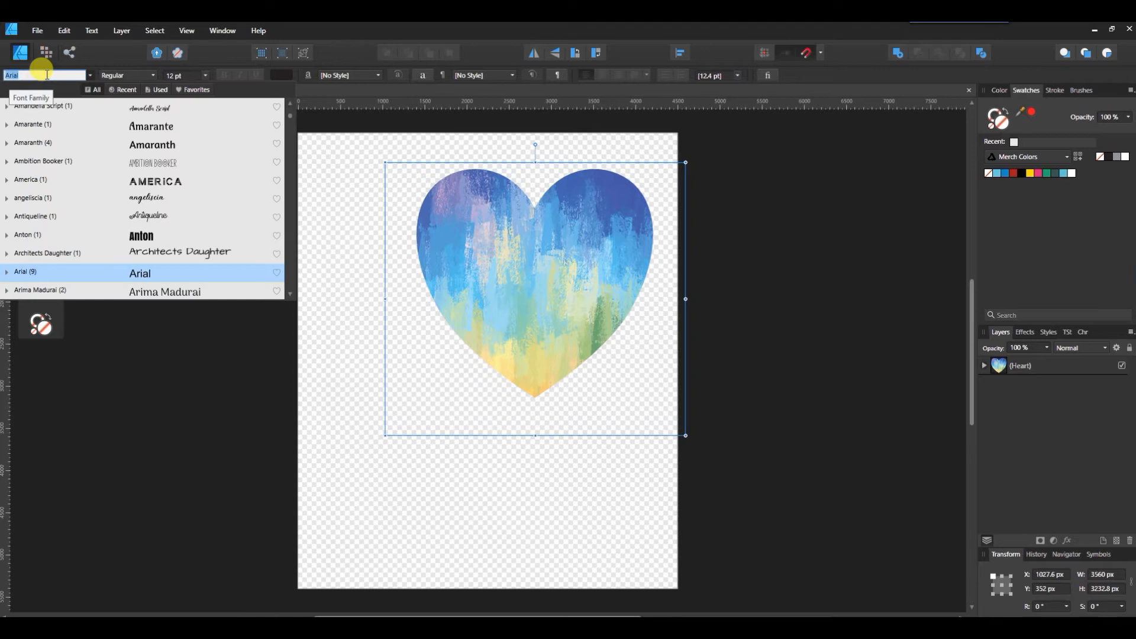
type("ch")
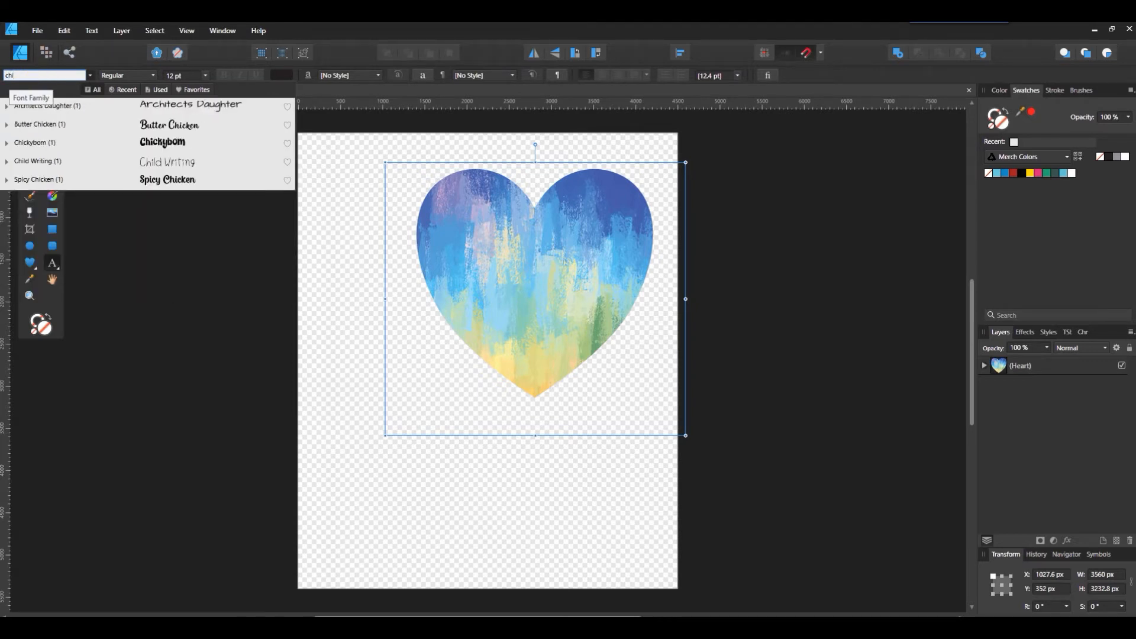
type("i")
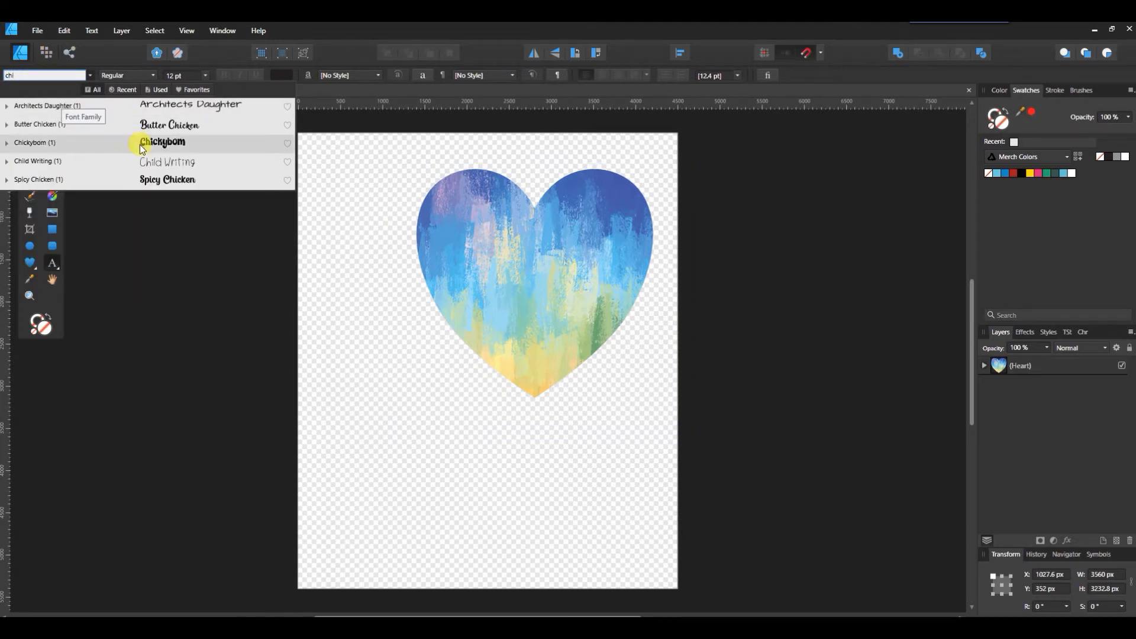
left_click(142, 144)
left_click_drag(308, 160, 398, 440)
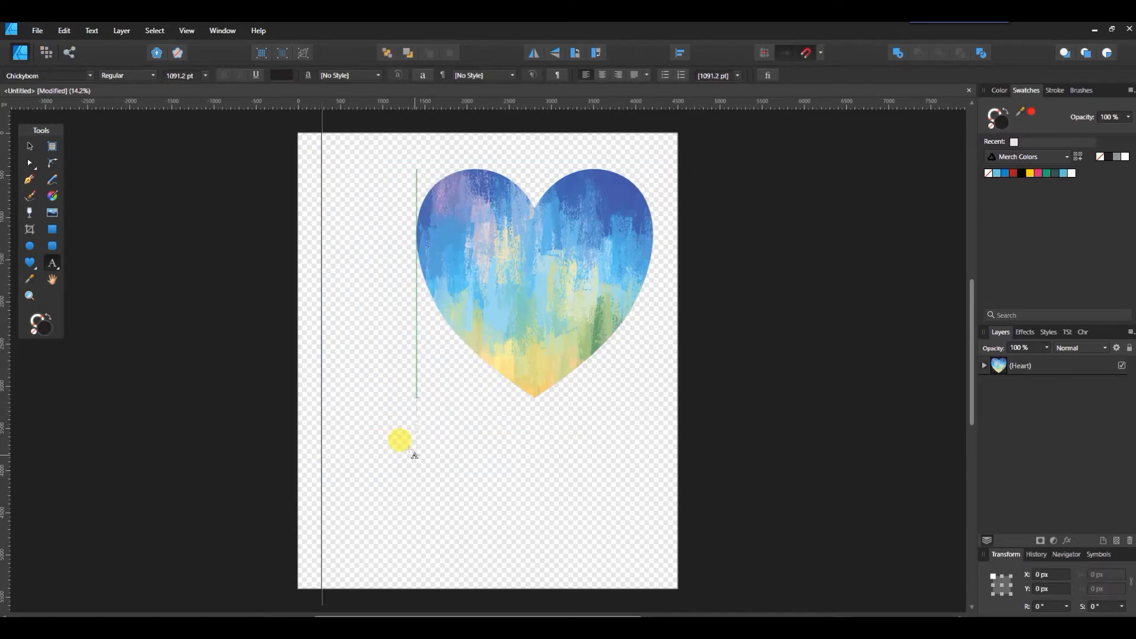
type("I")
left_click(281, 75)
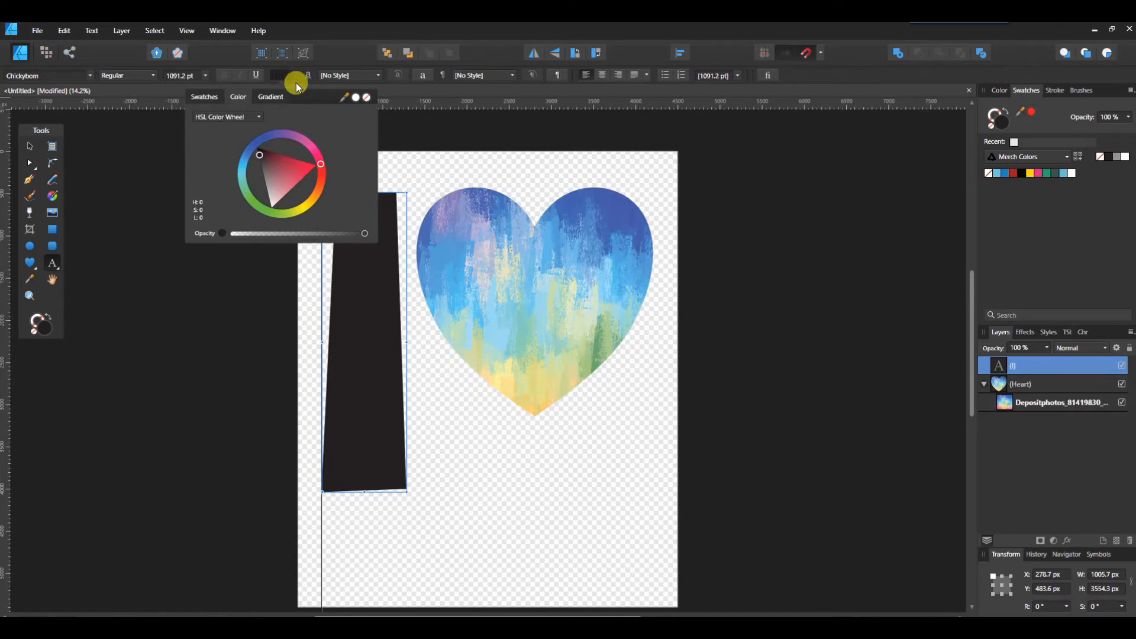
left_click(356, 97)
Step: Draw a page-sized black rectangle and send it behind the heart and letter
left_click(286, 76)
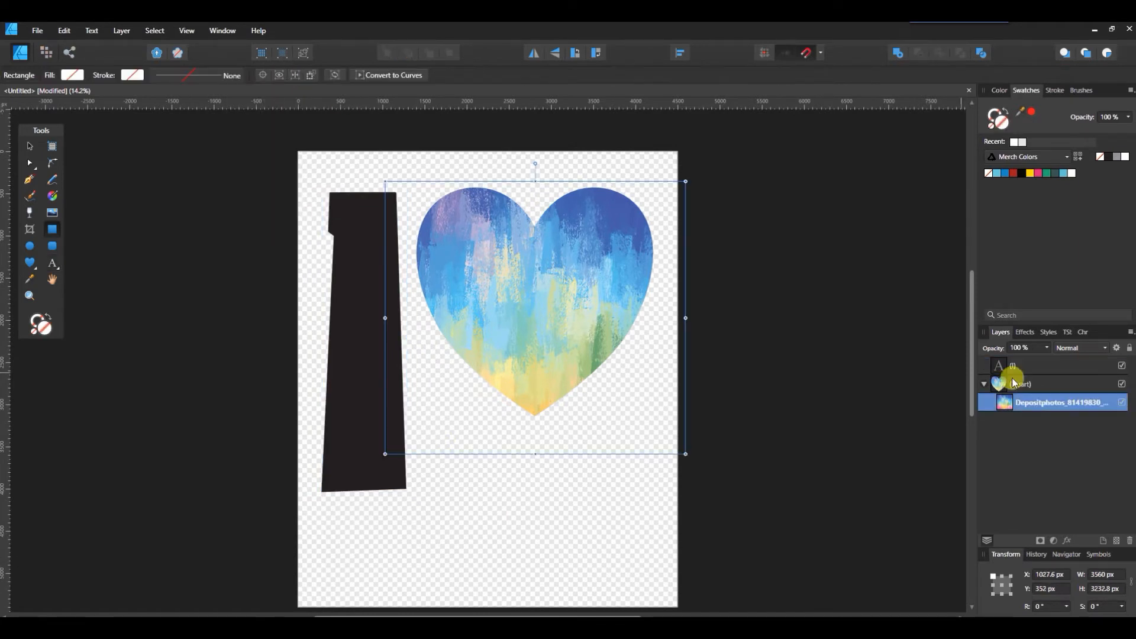
left_click(1029, 364)
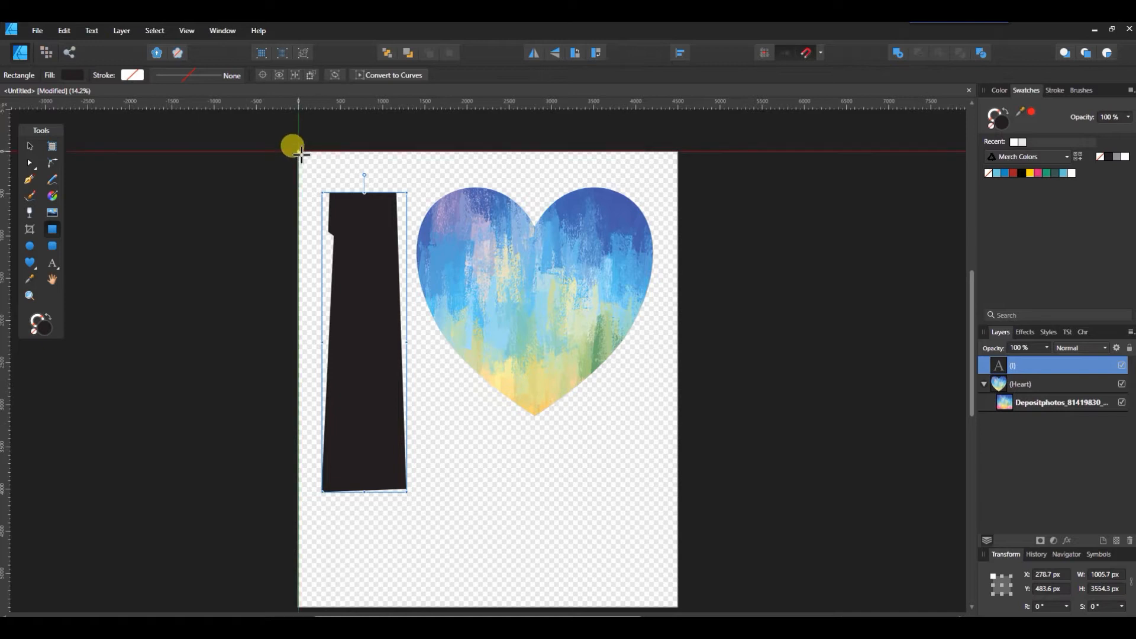
left_click_drag(300, 154, 681, 592)
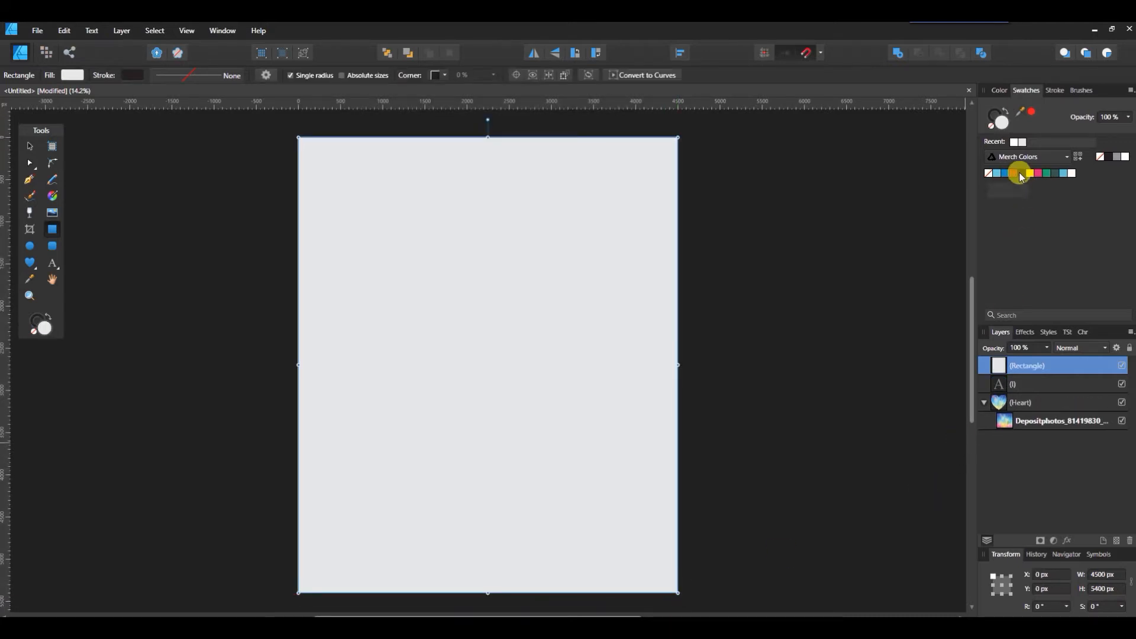
left_click(1021, 175)
left_click(388, 53)
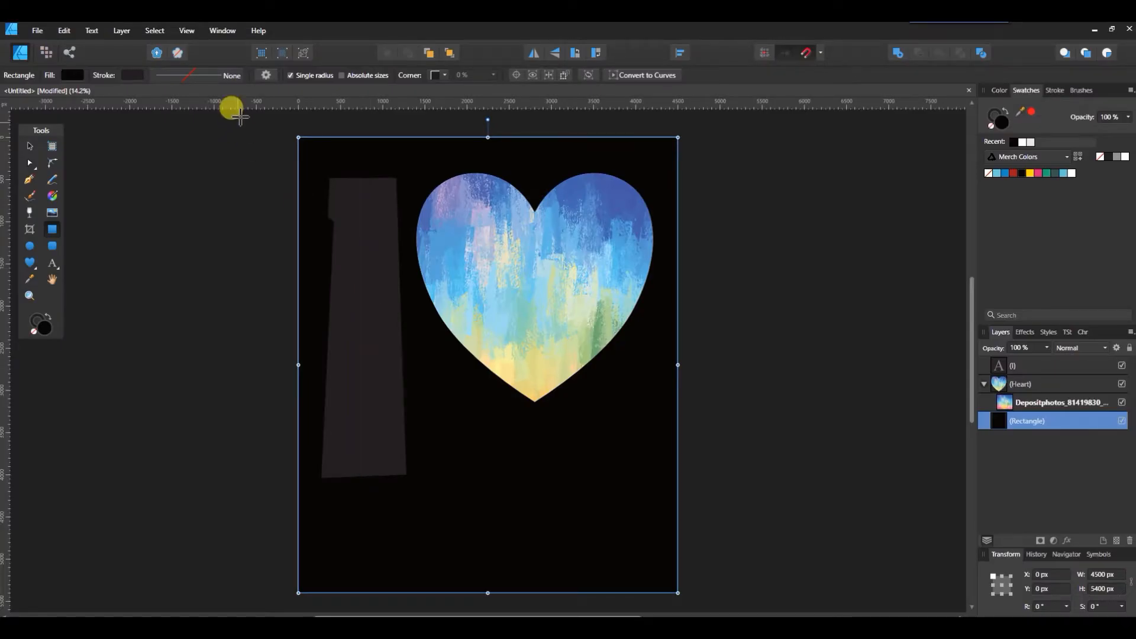
Step: Fill the letter 'I' with white
left_click(1013, 366)
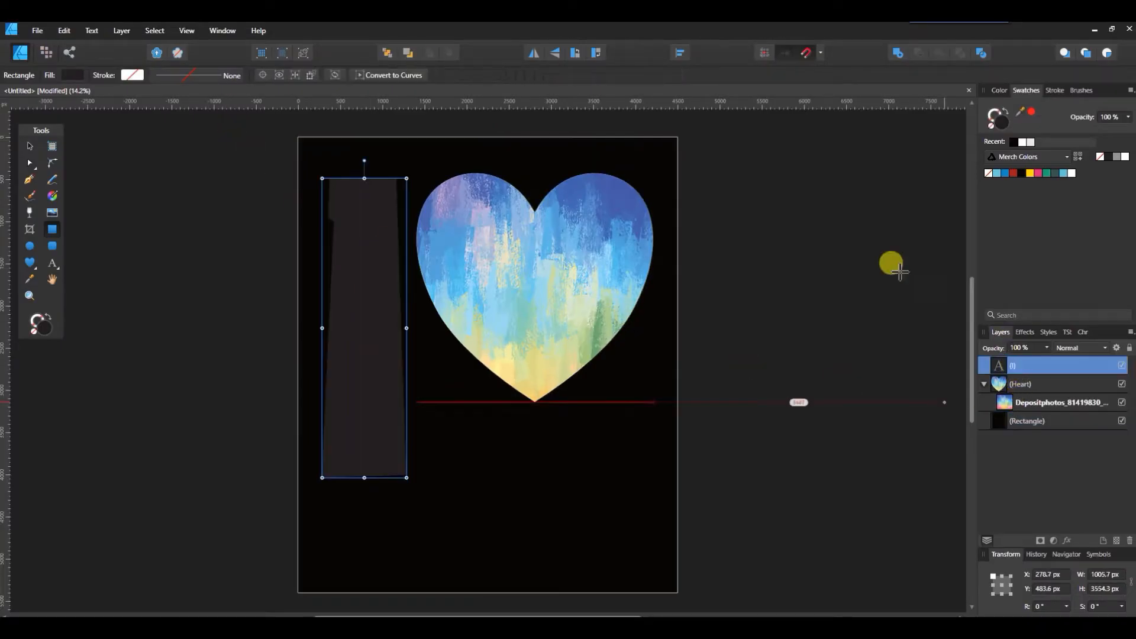
left_click(71, 75)
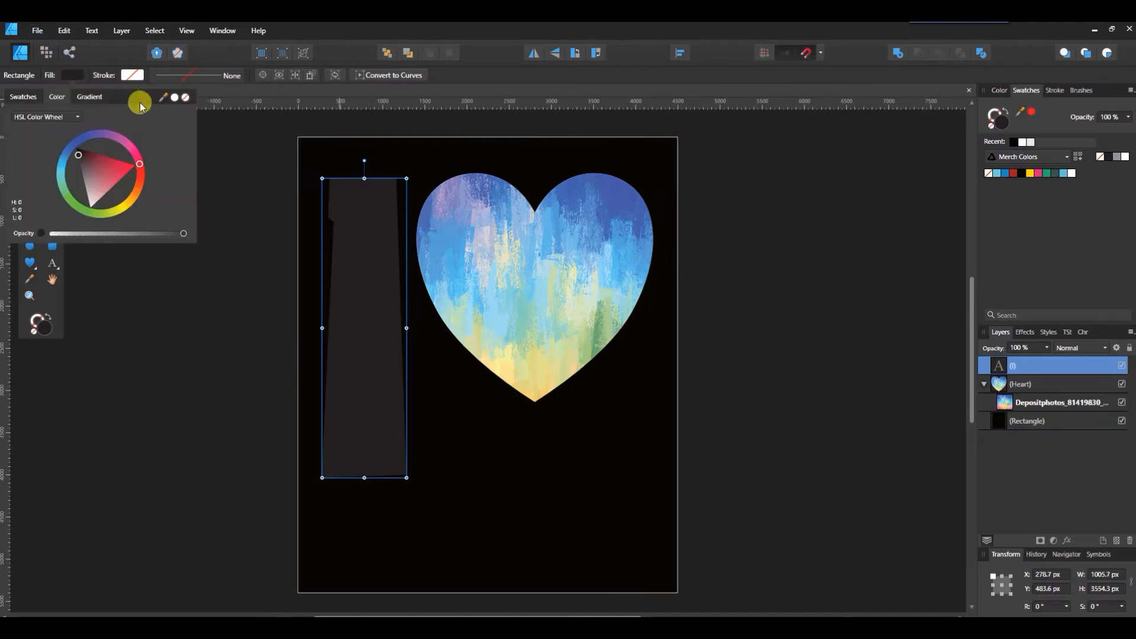
left_click(172, 98)
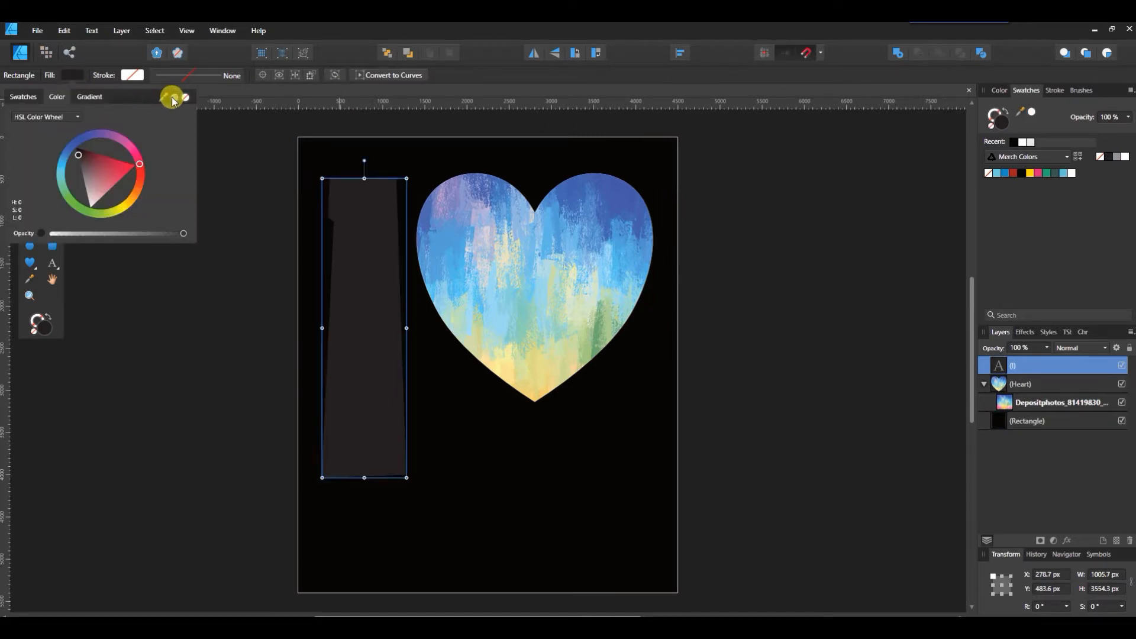
left_click(173, 98)
left_click(71, 75)
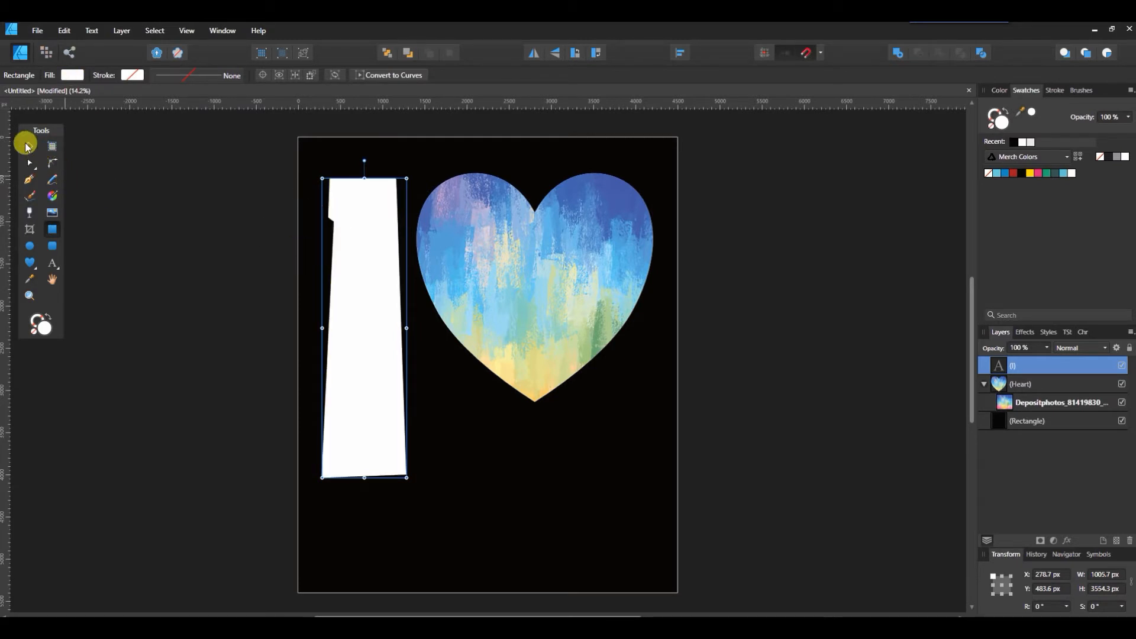
left_click(28, 146)
Step: Align the I's top with the heart, shorten and narrow it to about 836.7 px, and convert it to curves
left_click_drag(379, 328, 375, 323)
left_click_drag(365, 473, 364, 409)
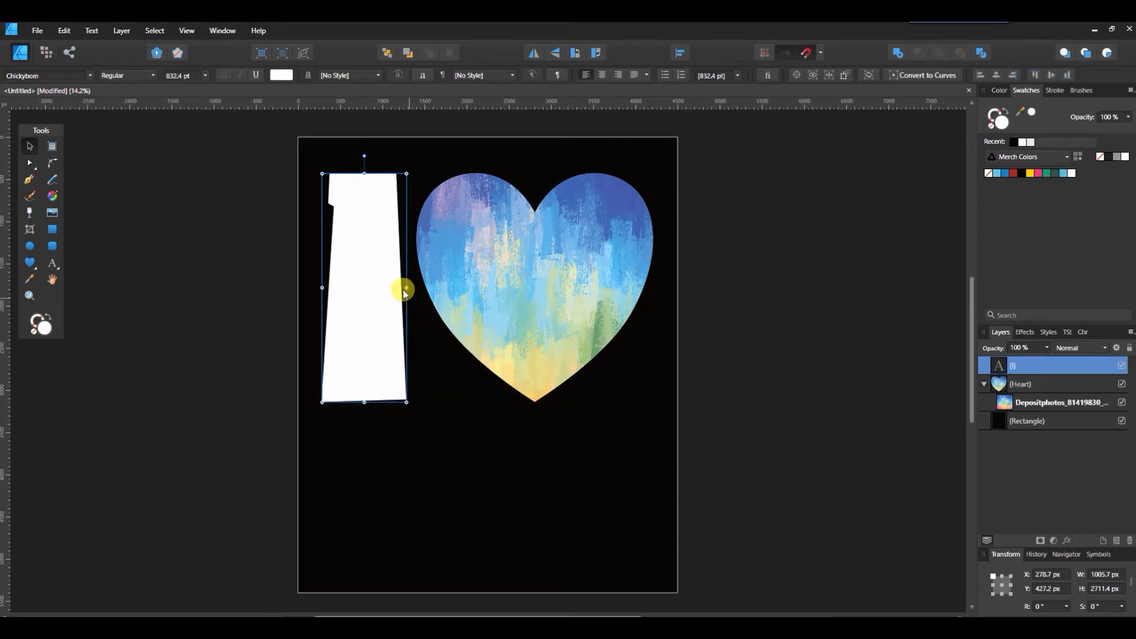
mouse_move(406, 288)
left_mouse_down()
mouse_move(387, 288)
mouse_move(402, 287)
left_mouse_up()
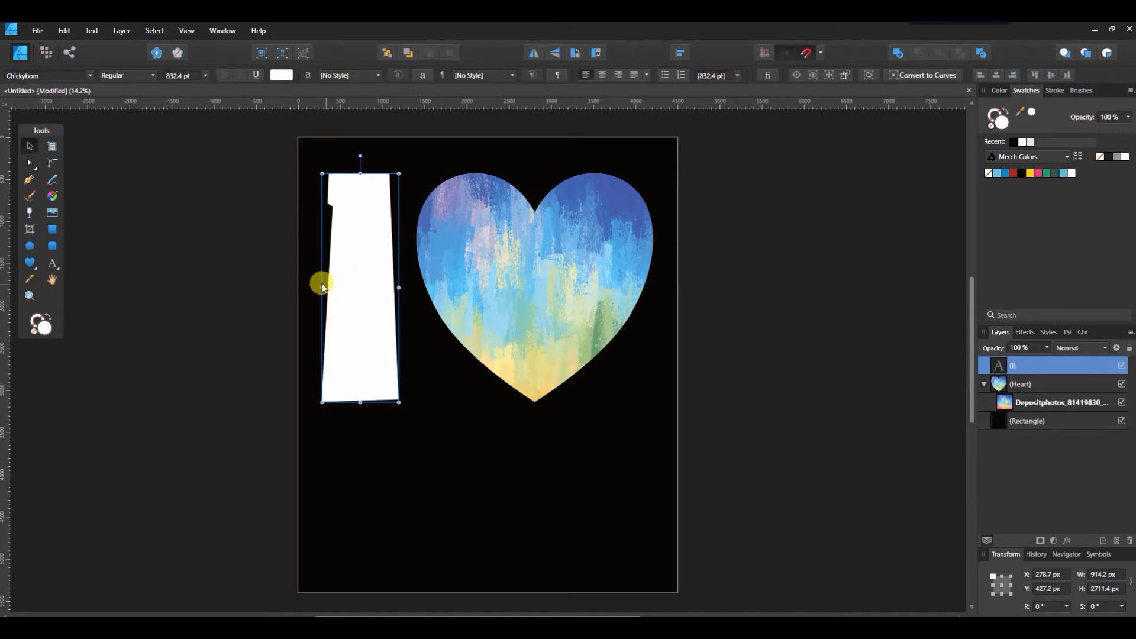
left_click_drag(322, 287, 329, 288)
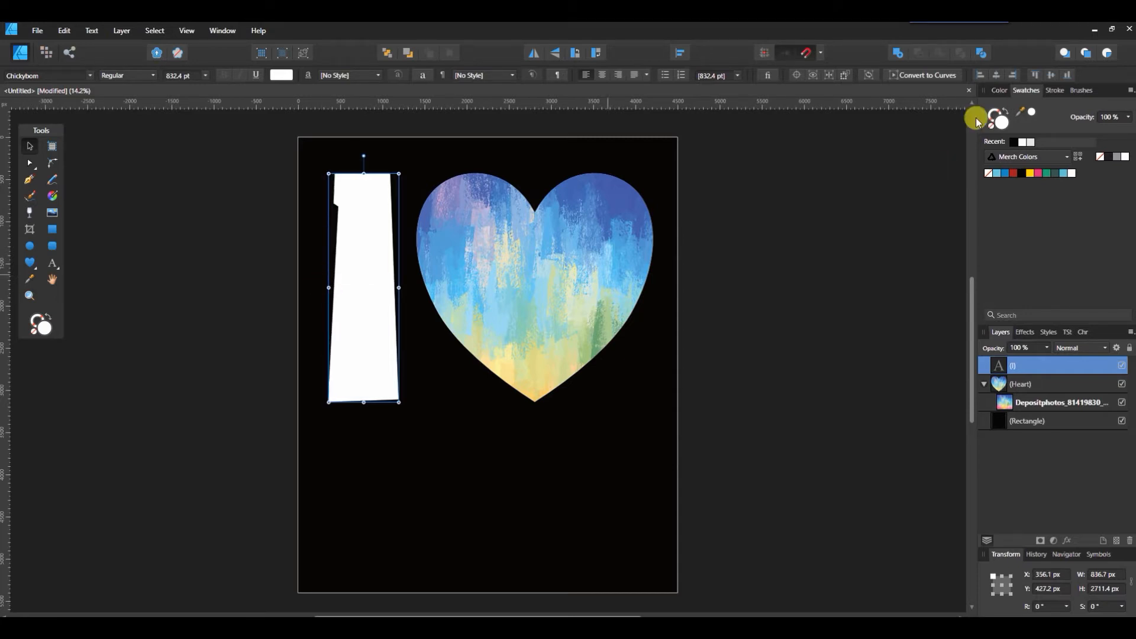
left_click(920, 74)
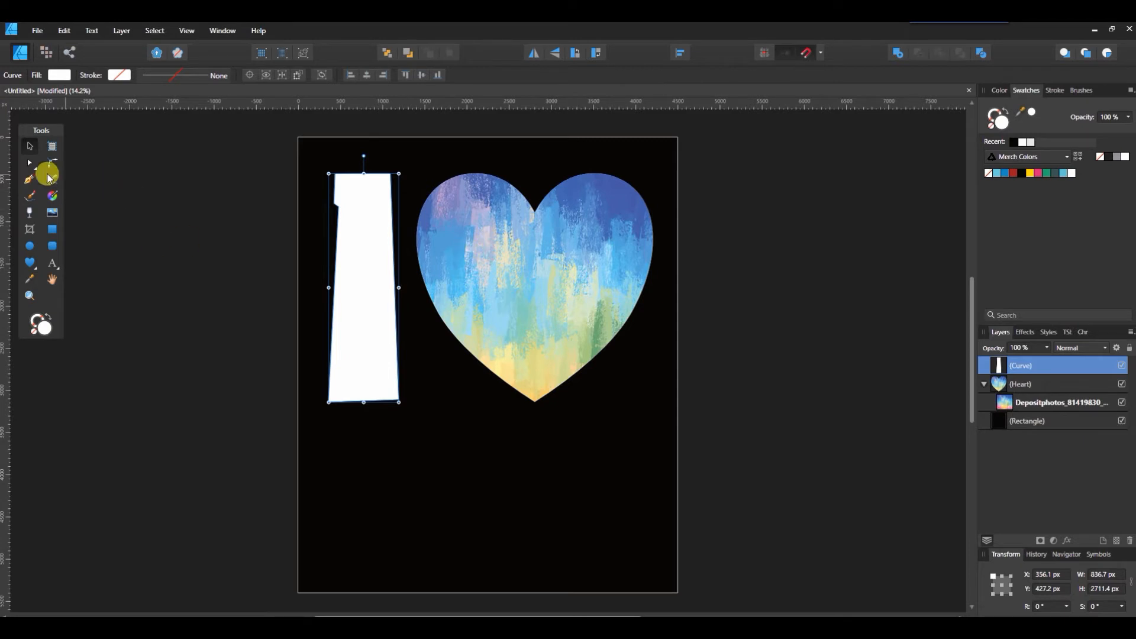
Step: Taper the I's nodes, pulling its right edge inward and flaring the bottom-right corner
left_click(28, 161)
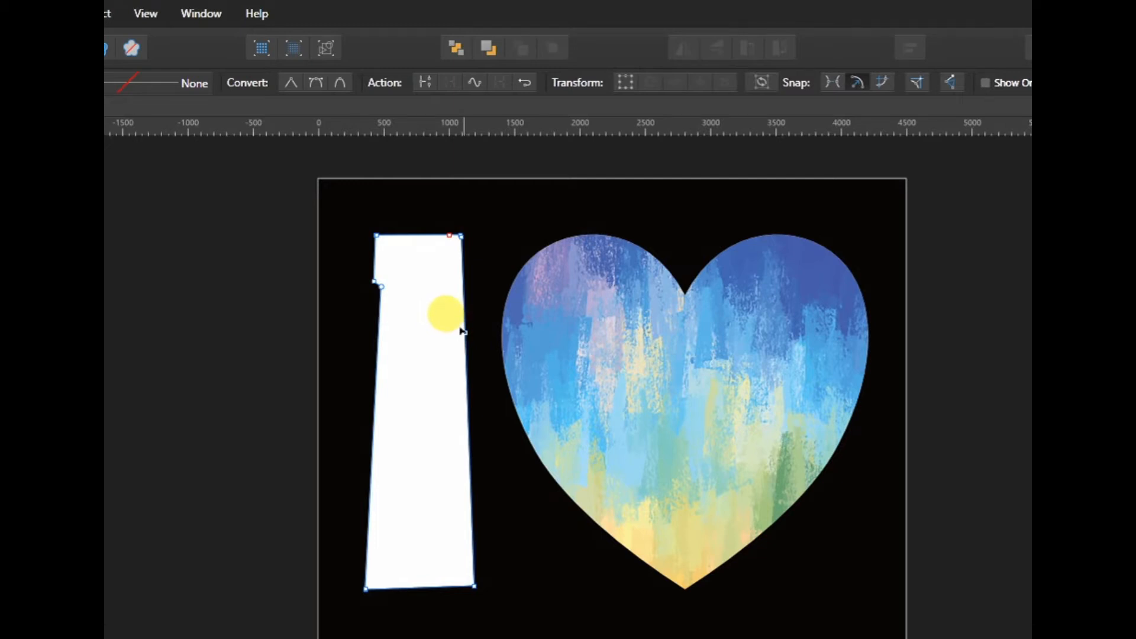
left_click_drag(462, 332, 442, 333)
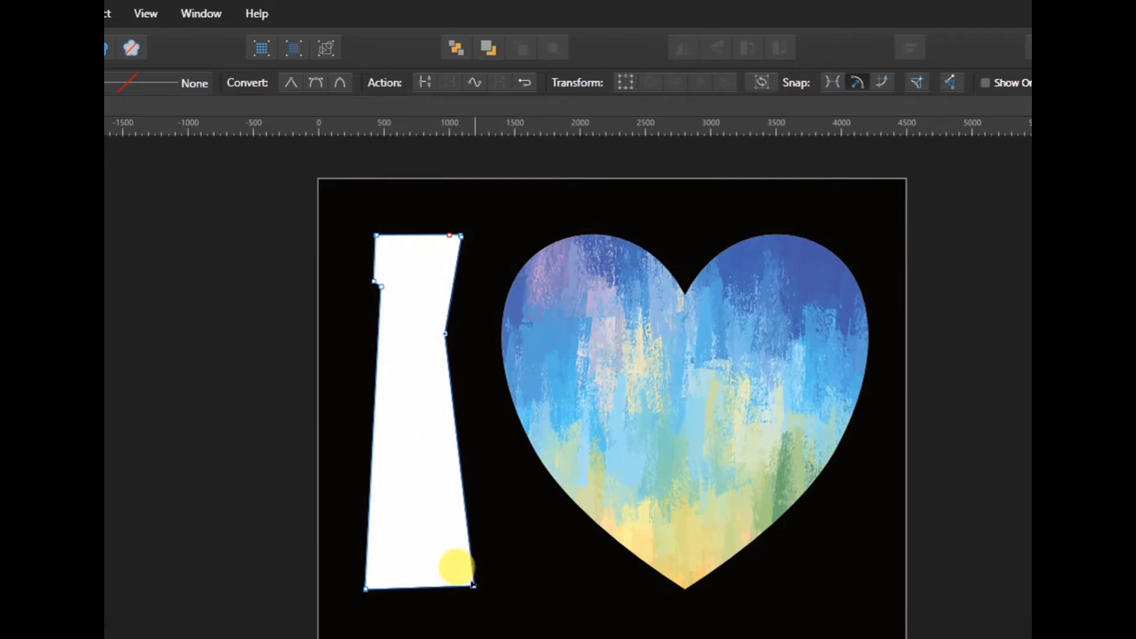
left_click_drag(473, 584, 483, 588)
left_click_drag(463, 465, 449, 472)
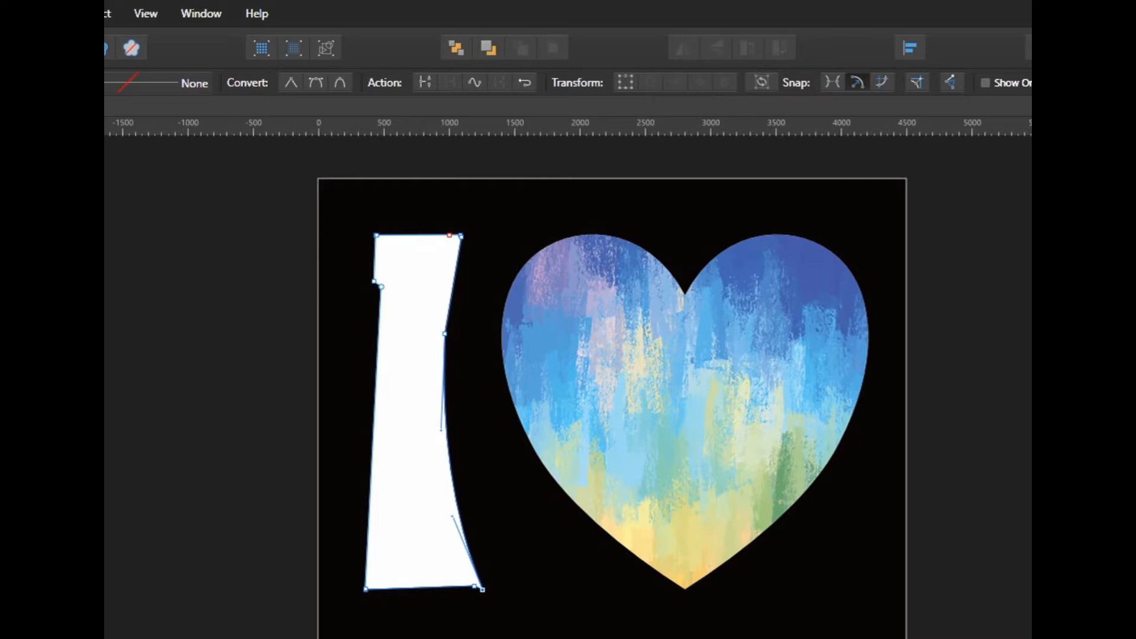
Step: Reselect the white I curve rather than the black background
left_click(29, 146)
left_click(680, 627)
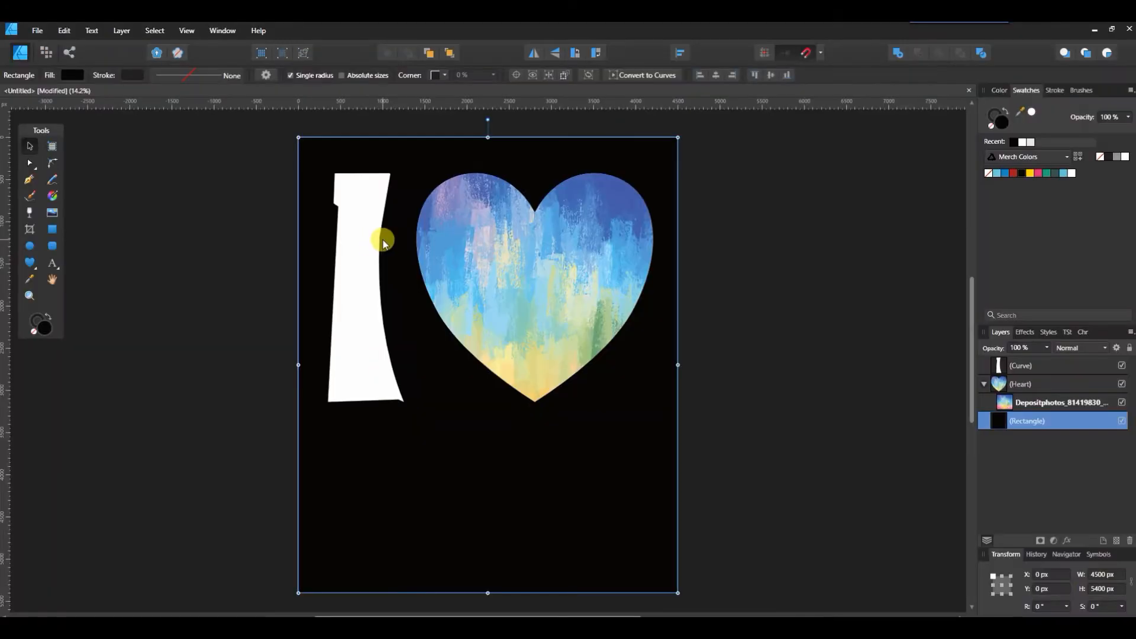
left_click(383, 243)
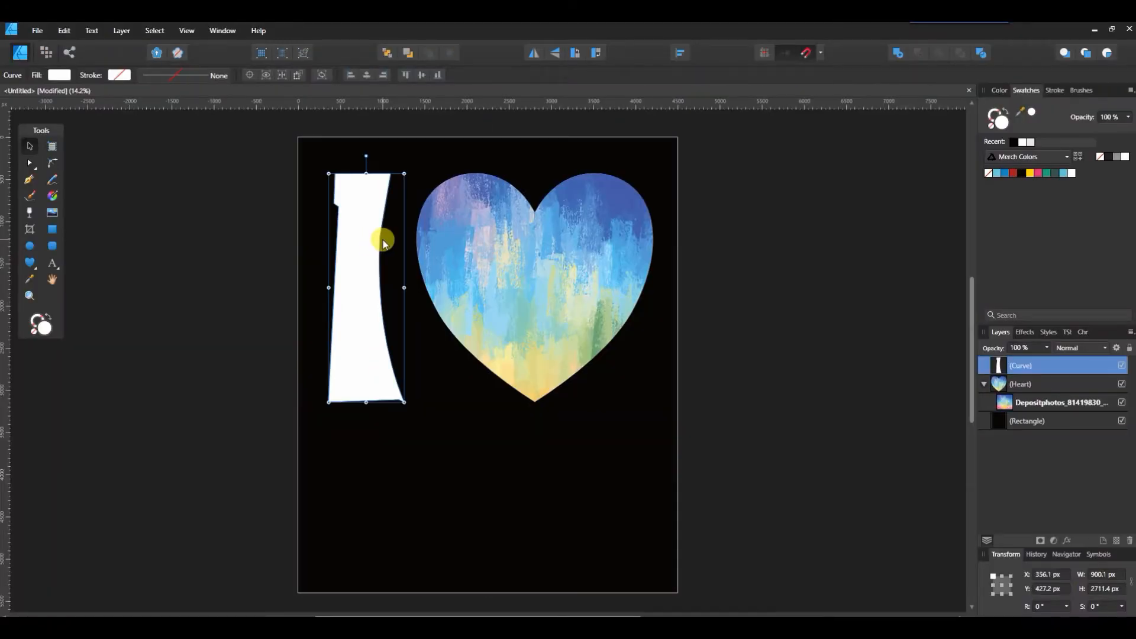
left_click(30, 167)
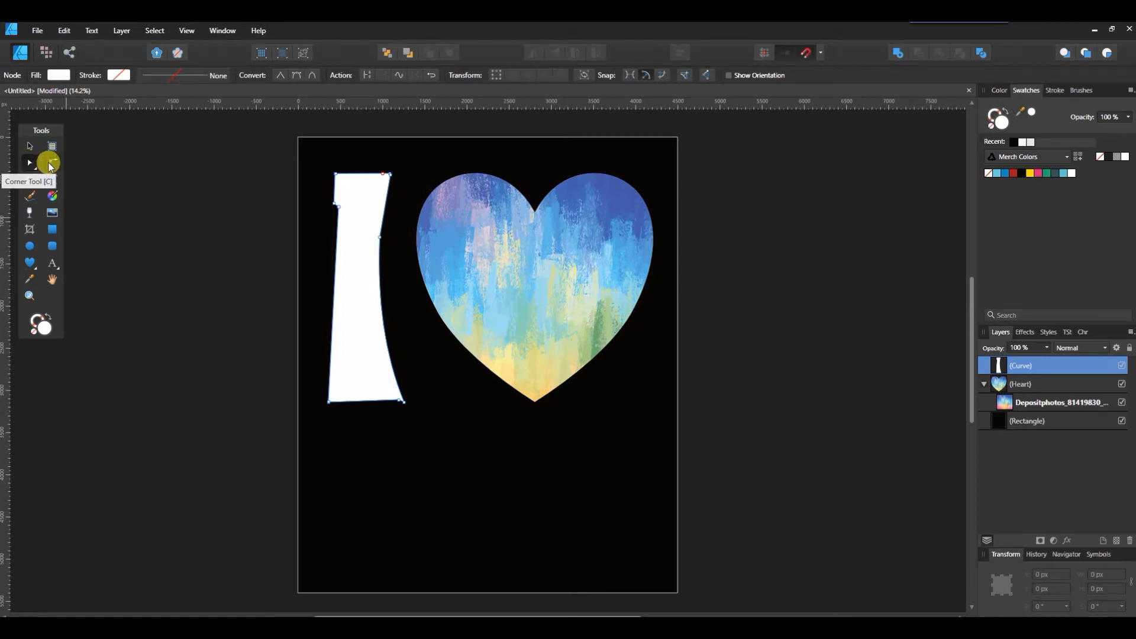
Step: Give the inner corner on the I's right edge a large rounded radius with the Corner Tool
left_click(51, 164)
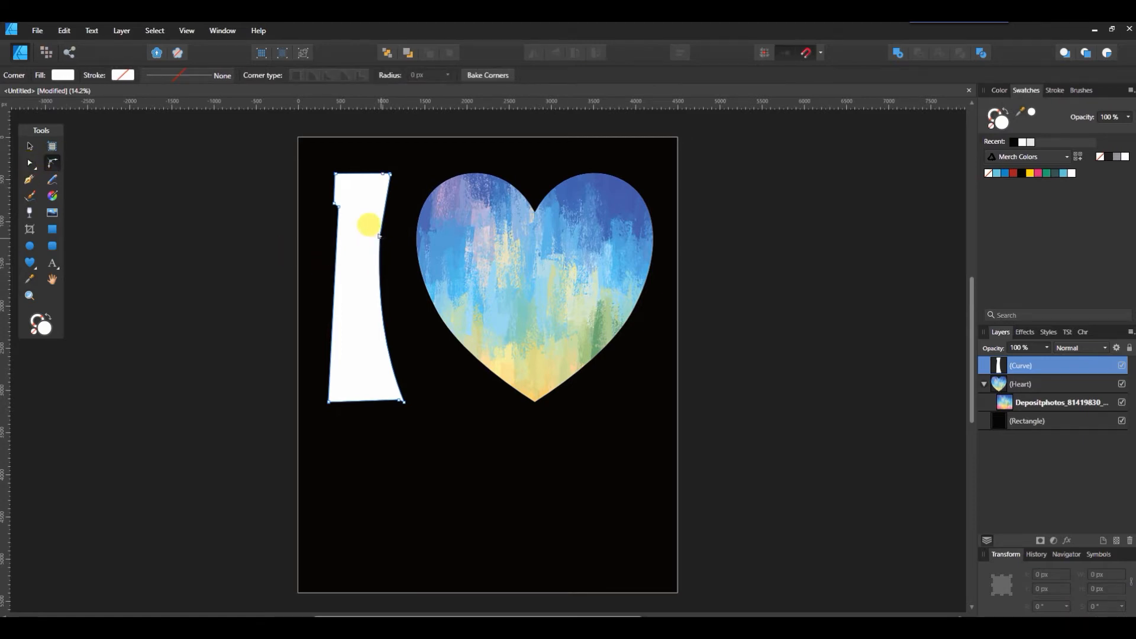
left_click_drag(380, 236, 407, 241)
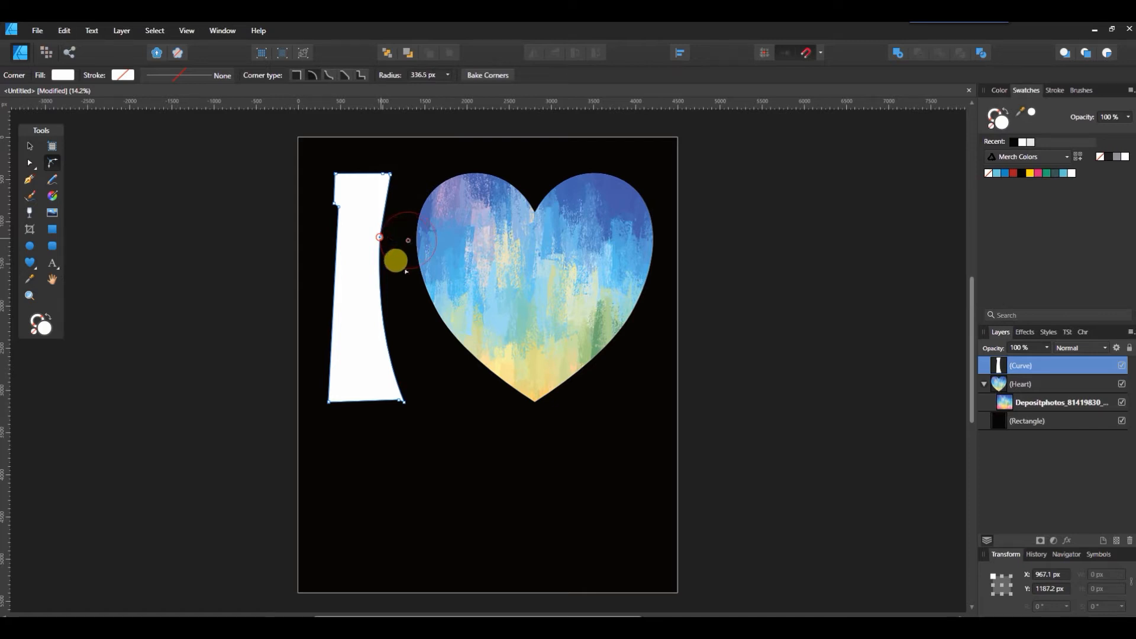
left_click(426, 456)
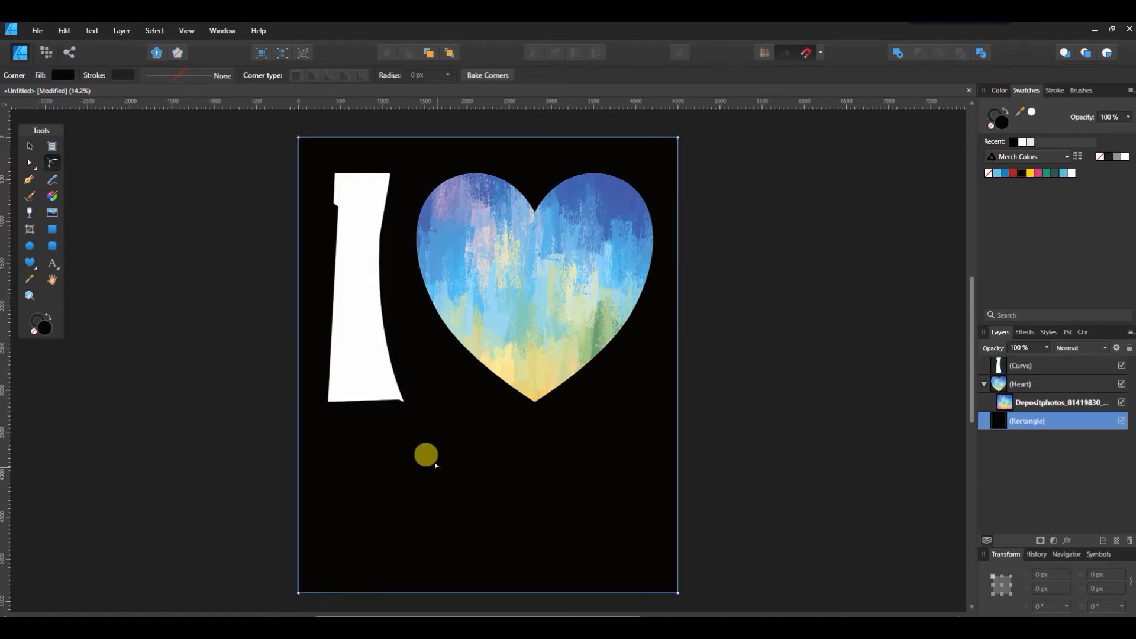
left_click(379, 238)
left_click(382, 236)
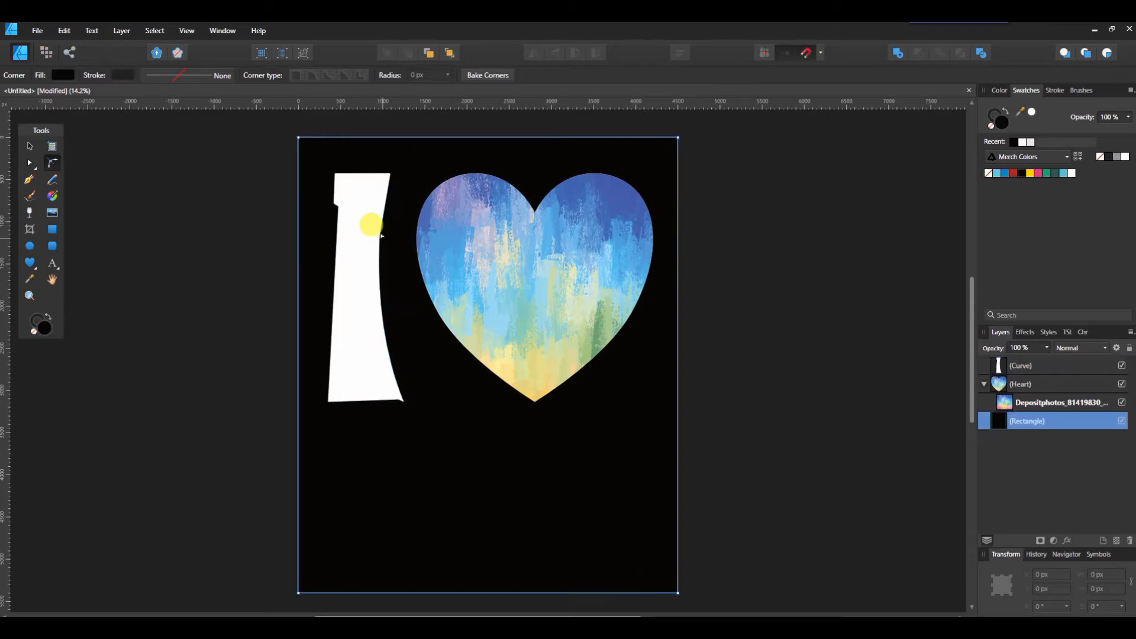
left_click(378, 234)
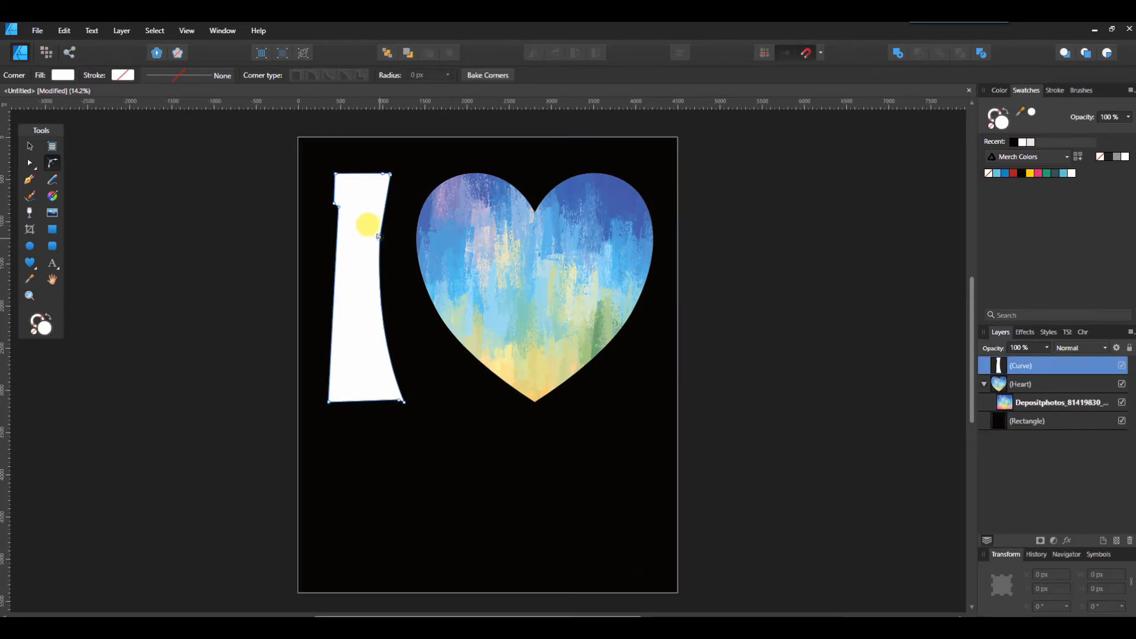
left_click_drag(378, 235, 441, 248)
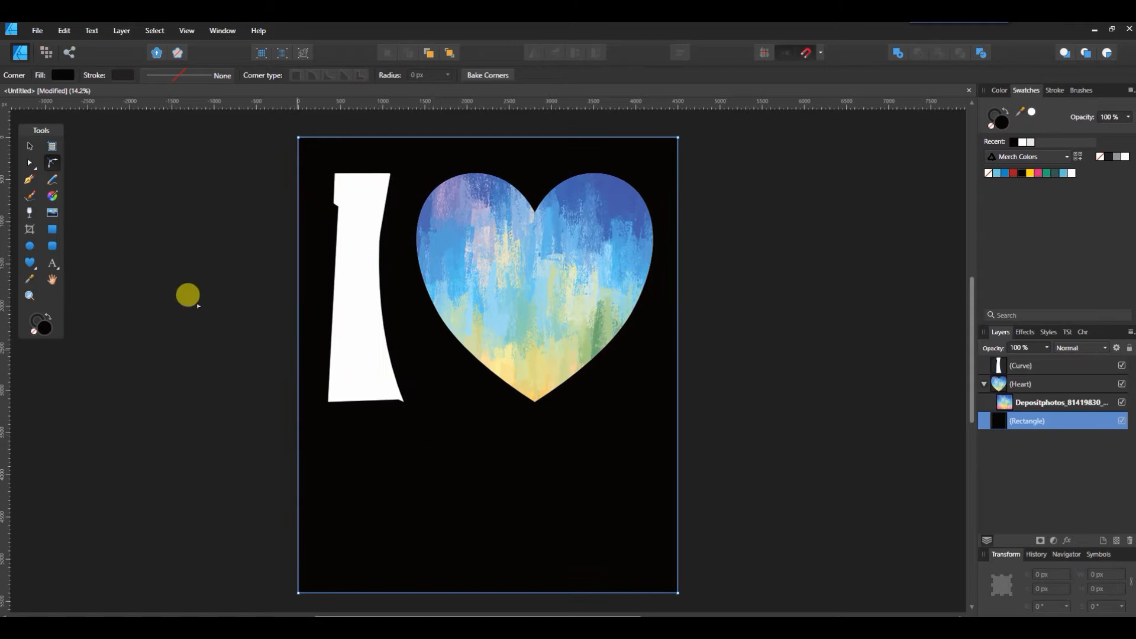
Step: Undo the accidental background move and lock the Rectangle layer
left_click(30, 145)
left_click_drag(372, 328, 384, 346)
key("ctrl+z")
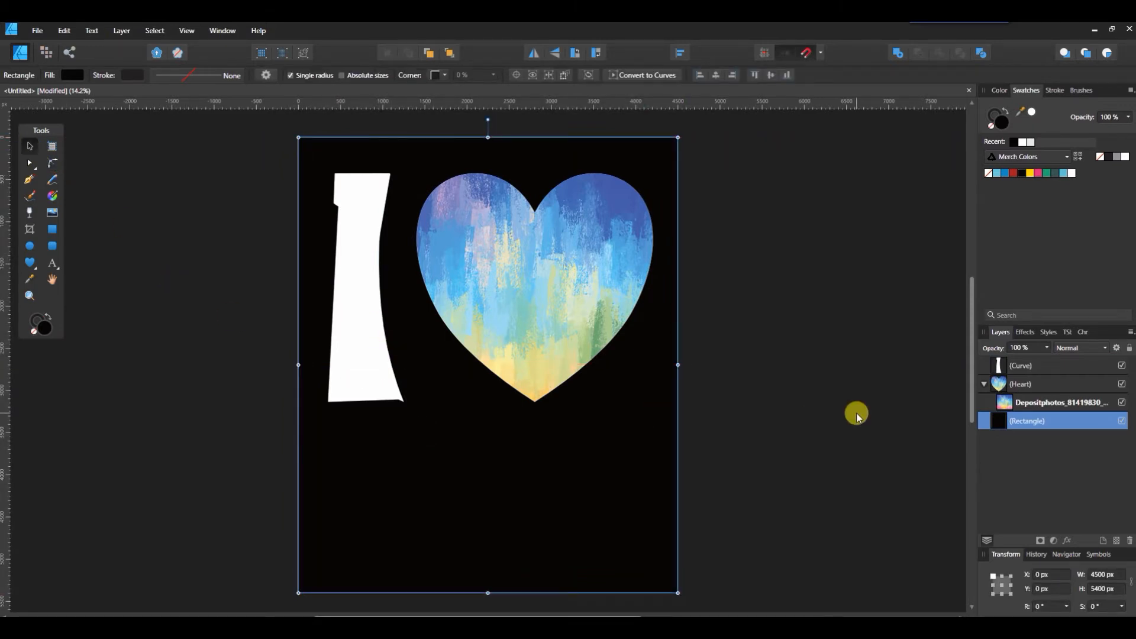
left_click(1129, 349)
Step: Nudge the I right, then move the I and heart together up-left to centre them
left_click(1072, 370)
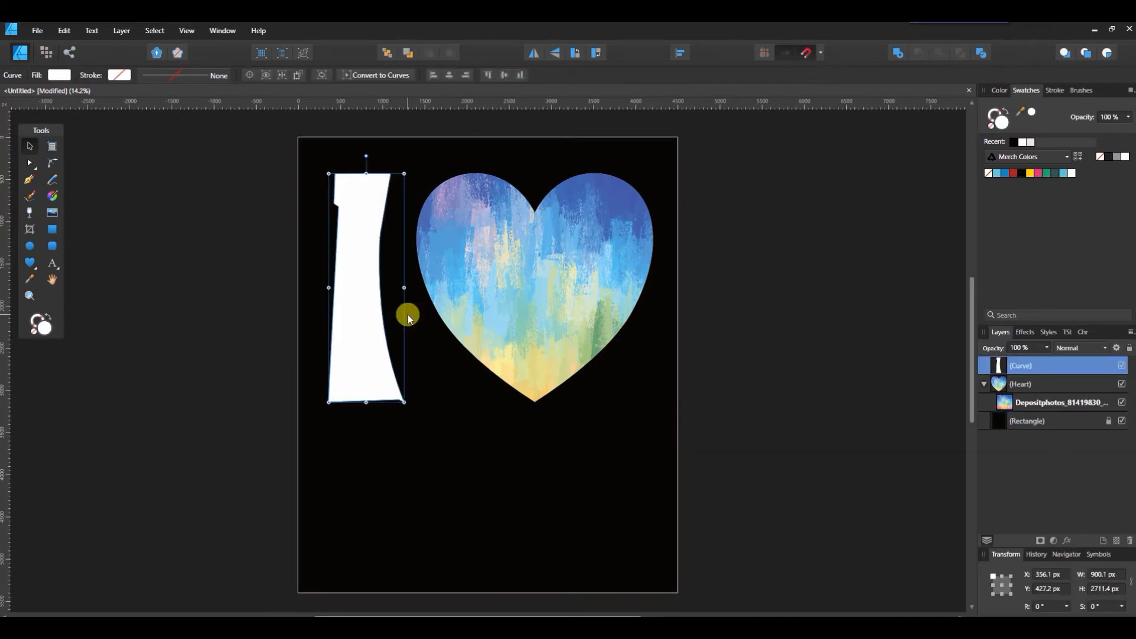
left_click(477, 460)
left_click_drag(476, 459, 599, 488)
left_click_drag(349, 273, 365, 272)
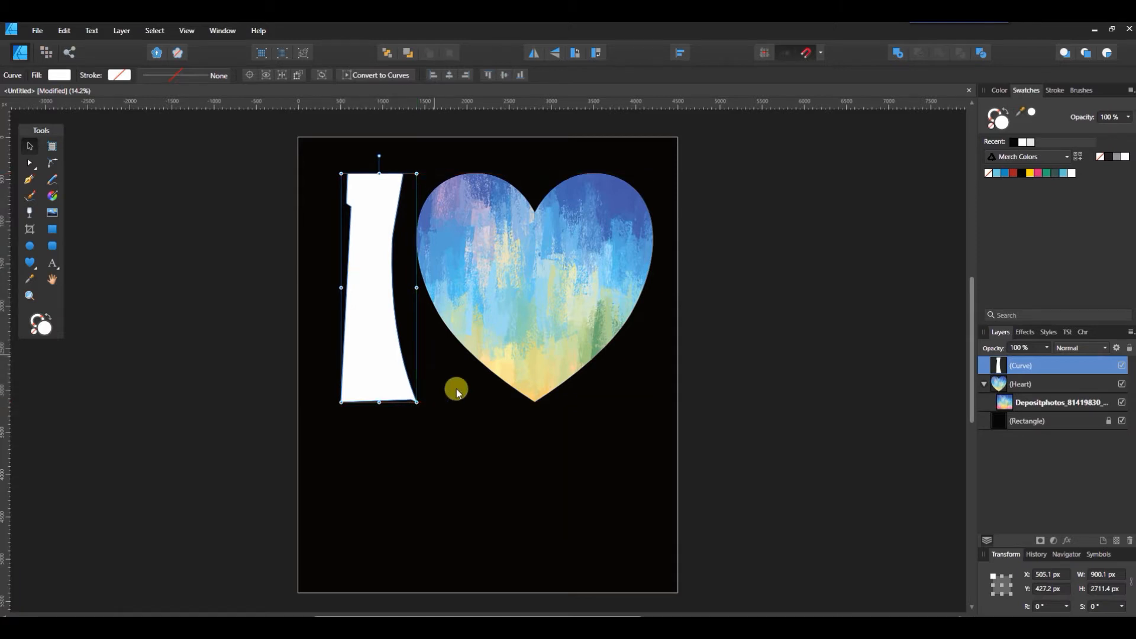
left_click(984, 384)
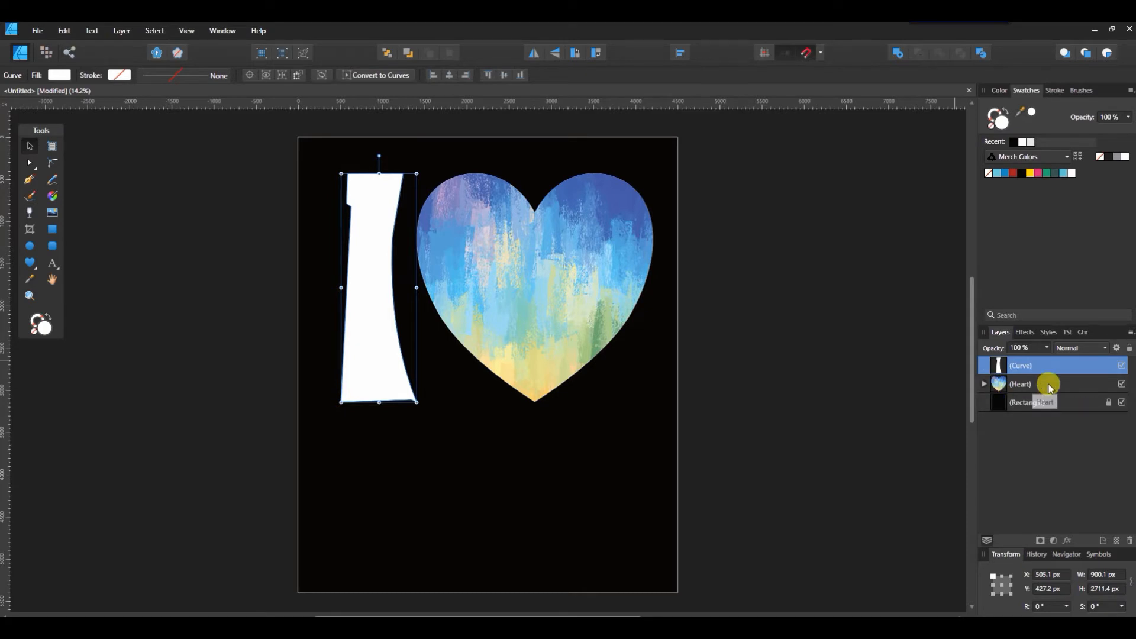
left_click(1048, 385, "shift")
left_click_drag(581, 264, 573, 261)
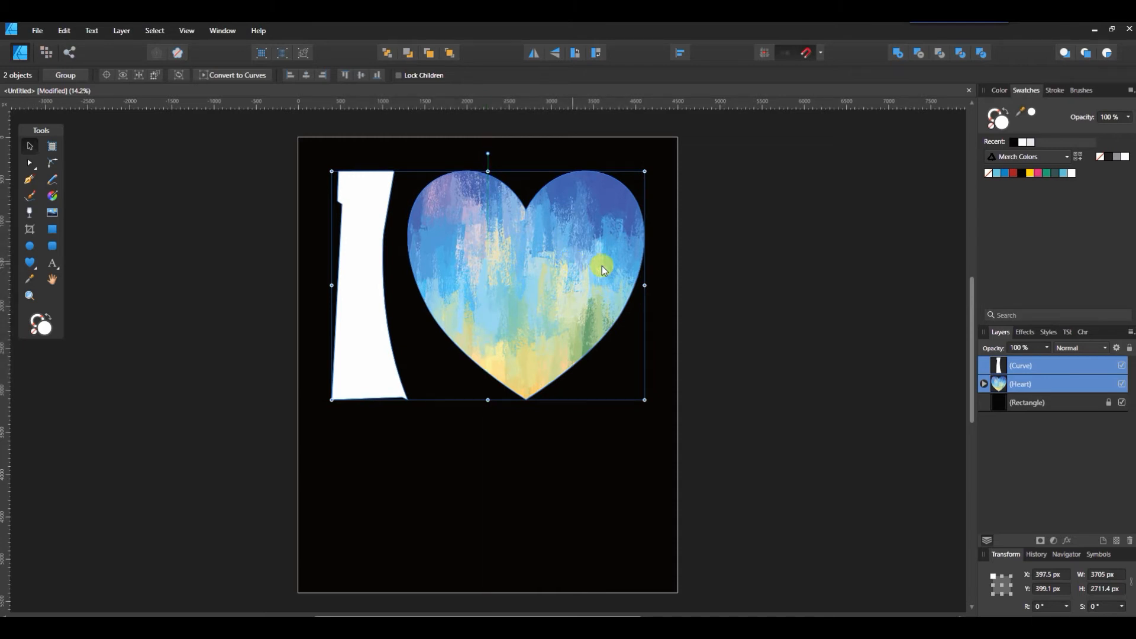
left_click(409, 486)
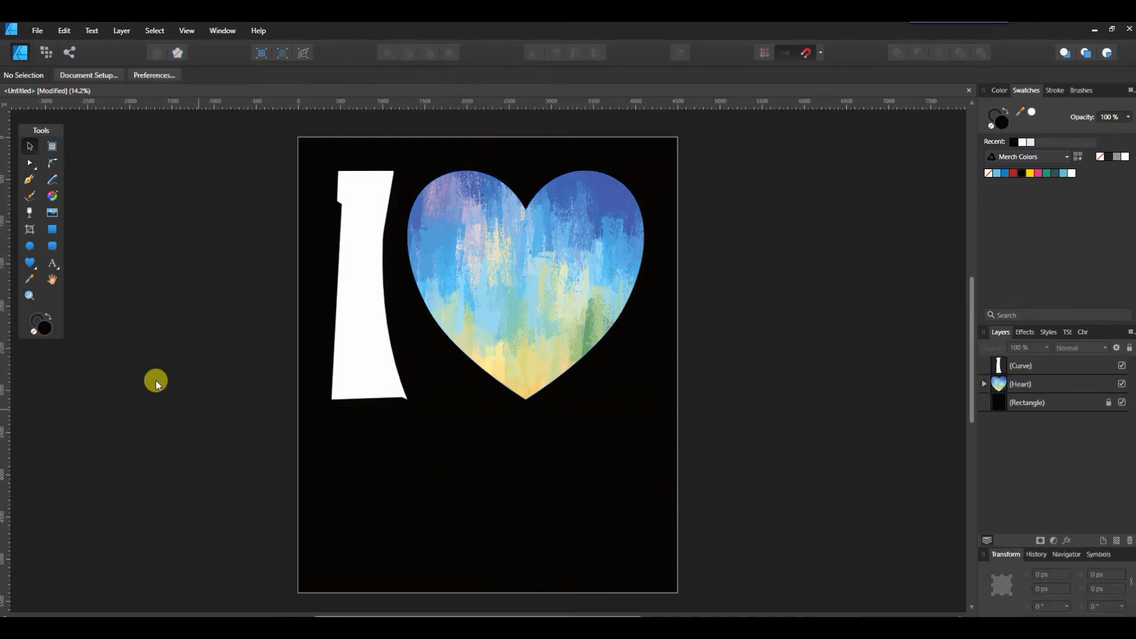
left_click(52, 263)
Step: Add artistic text 'Data Entry' below the I and heart
left_click(346, 482)
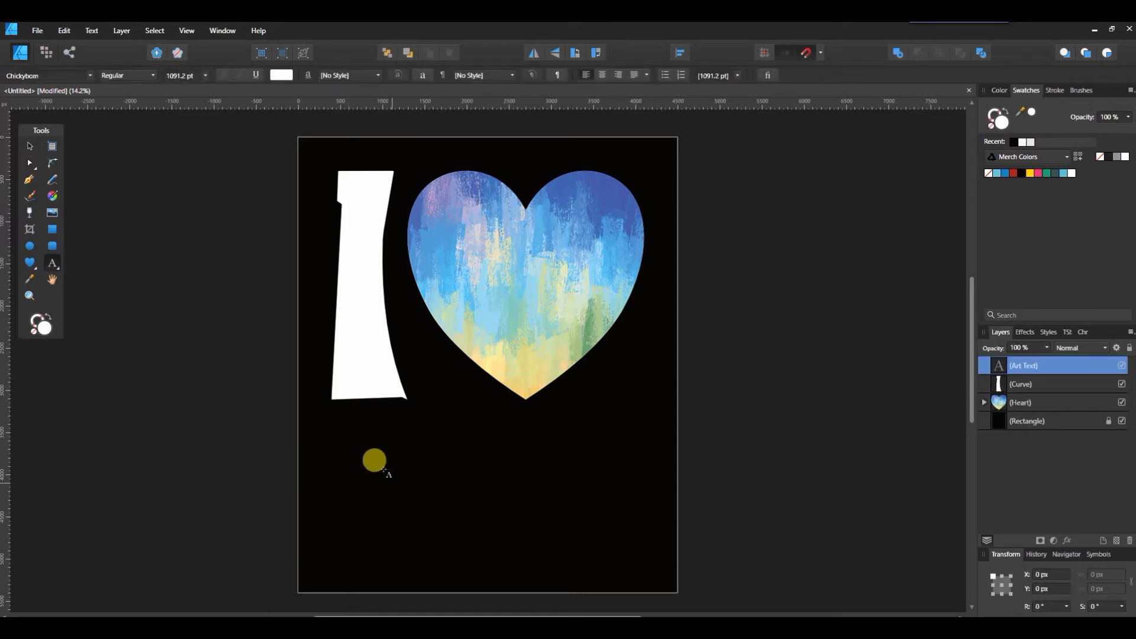
left_click_drag(383, 455, 445, 509)
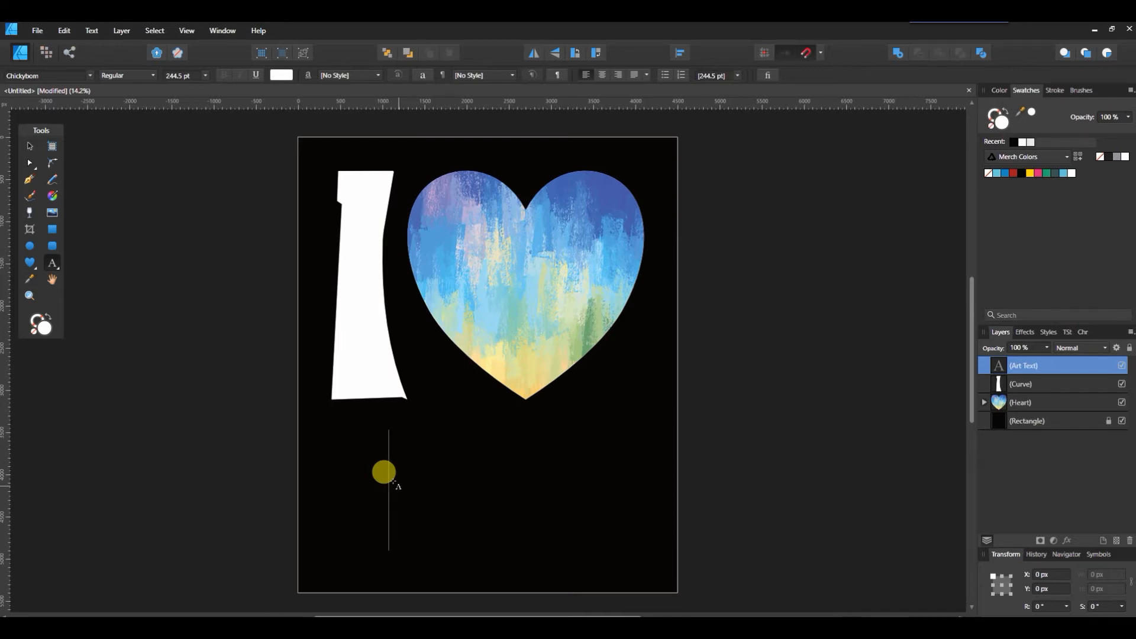
type("D")
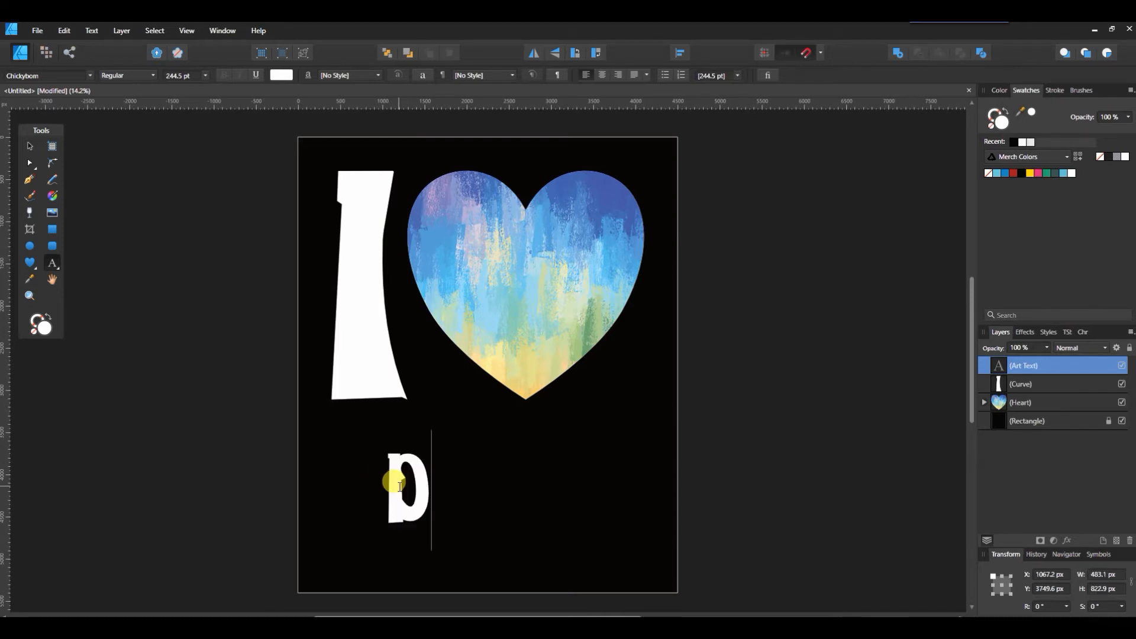
type("ata Entry")
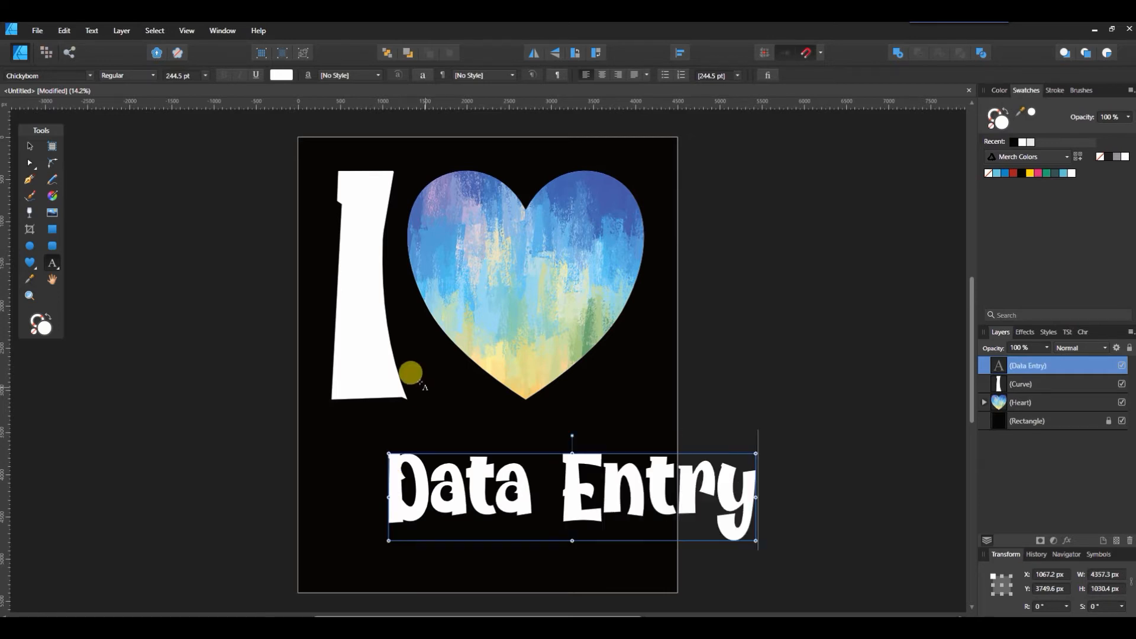
key("Escape")
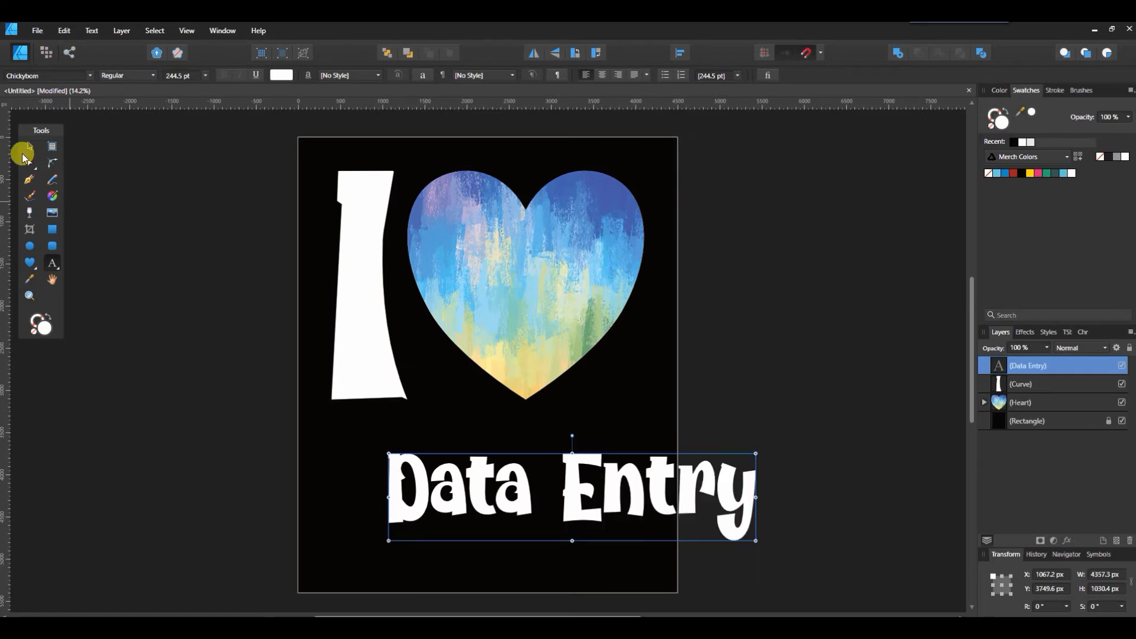
Step: Narrow the Data Entry text and position it under the heart
left_click(27, 151)
left_click_drag(570, 477, 496, 492)
left_click_drag(678, 504, 624, 510)
mouse_move(540, 502)
left_mouse_down()
mouse_move(553, 507)
mouse_move(548, 498)
left_mouse_up()
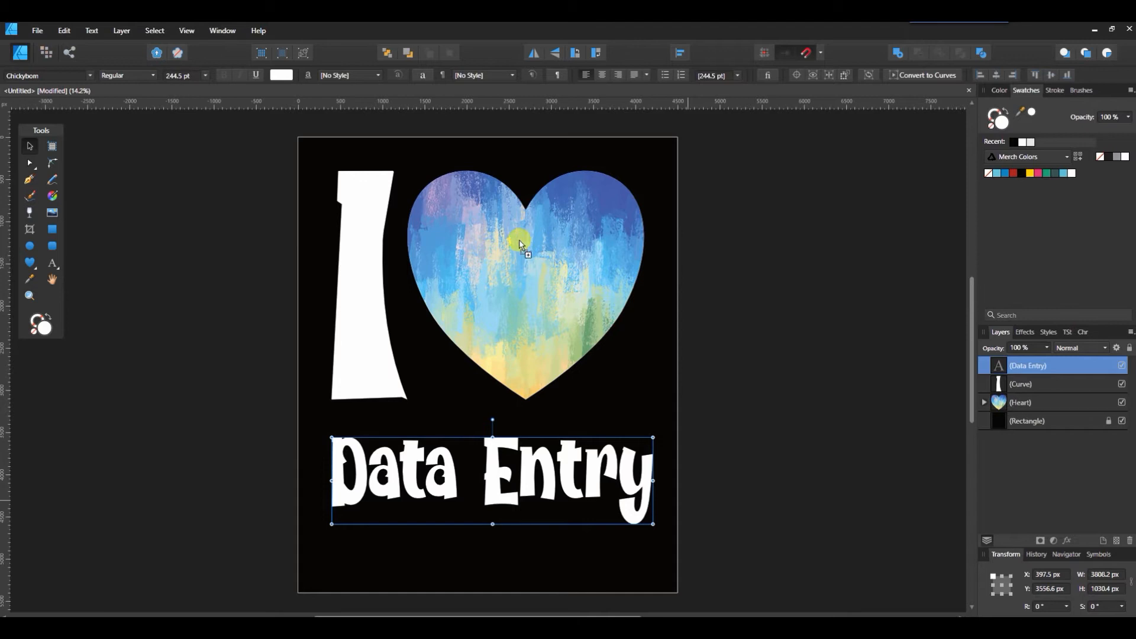
Step: Move the light-streak image over the heart and clip it inside the Heart layer
left_click(546, 262)
left_click_drag(587, 259, 499, 204)
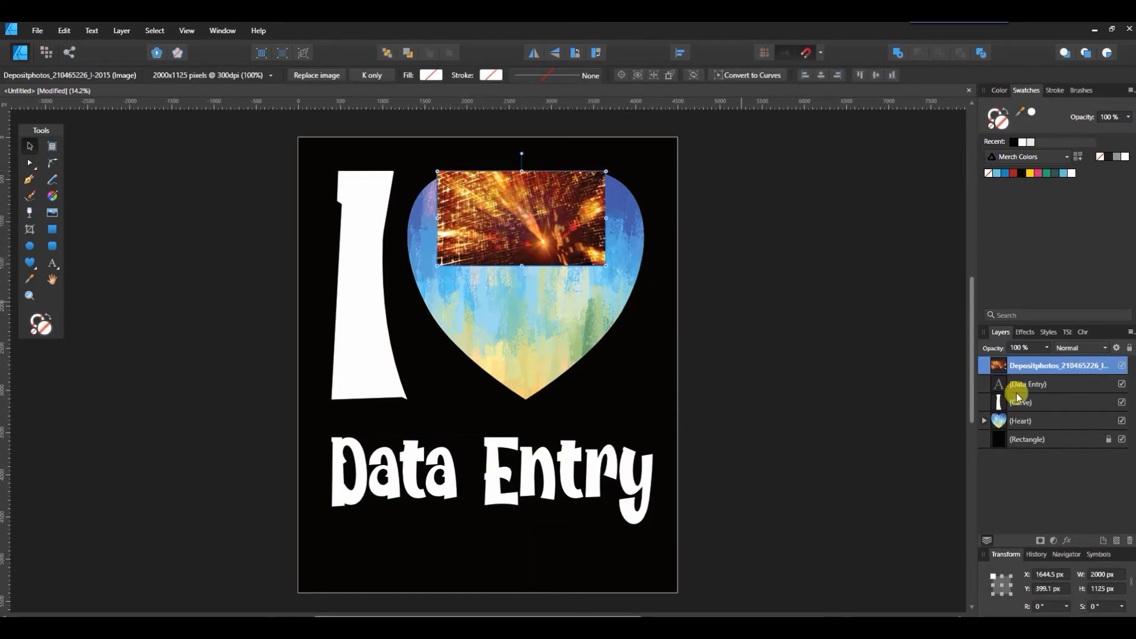
left_click_drag(1037, 368, 1045, 428)
Step: Enlarge and reposition the orange sparkle image to fill the heart, then select it in Layers
left_click_drag(608, 268, 687, 381)
left_click_drag(521, 289, 485, 282)
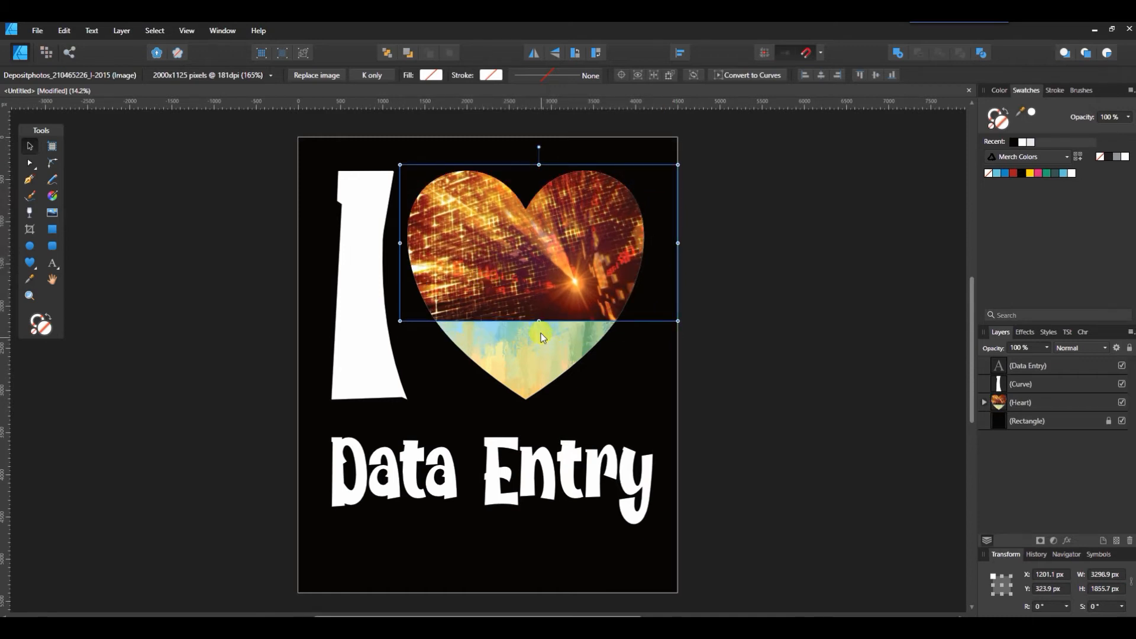
left_click_drag(539, 321, 550, 413)
mouse_move(498, 236)
left_mouse_down()
mouse_move(537, 228)
mouse_move(441, 223)
mouse_move(508, 226)
mouse_move(506, 241)
left_mouse_up()
left_click(760, 239)
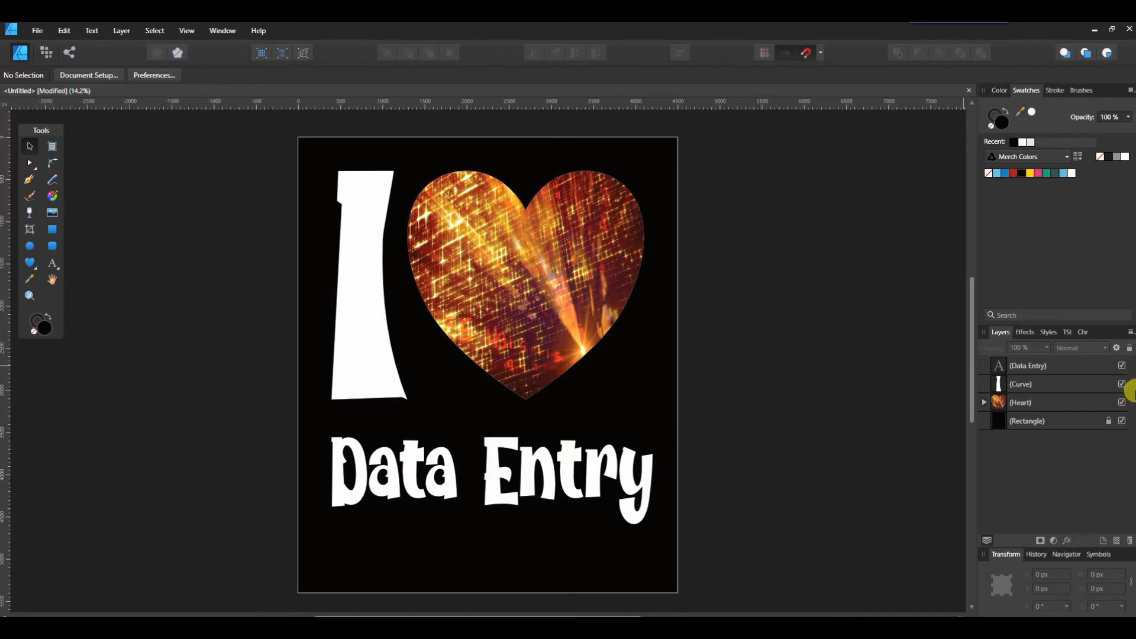
left_click(985, 403)
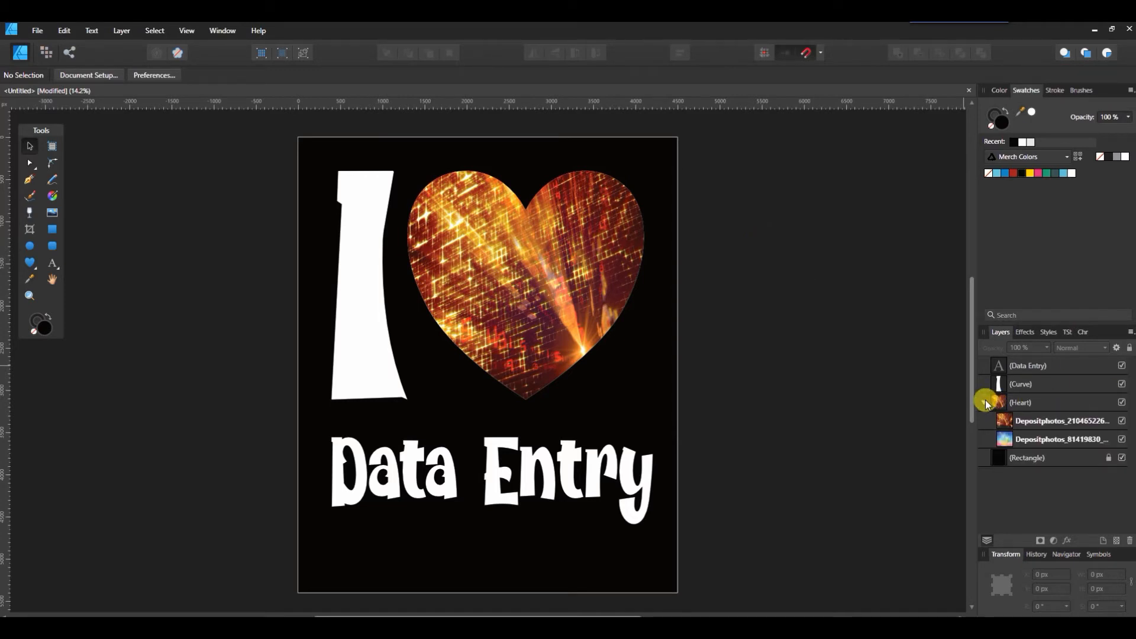
left_click(1059, 426)
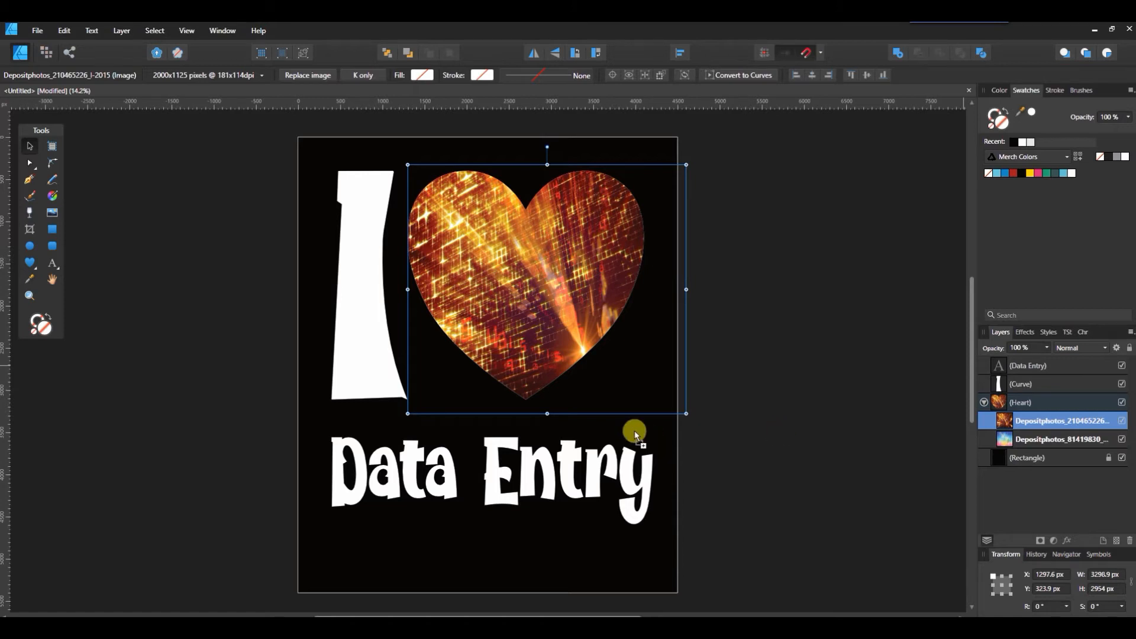
Step: Place the pink floral bokeh image, clip it into the Heart group, and stretch it taller to fill
left_click(456, 209)
left_click_drag(778, 323, 636, 249)
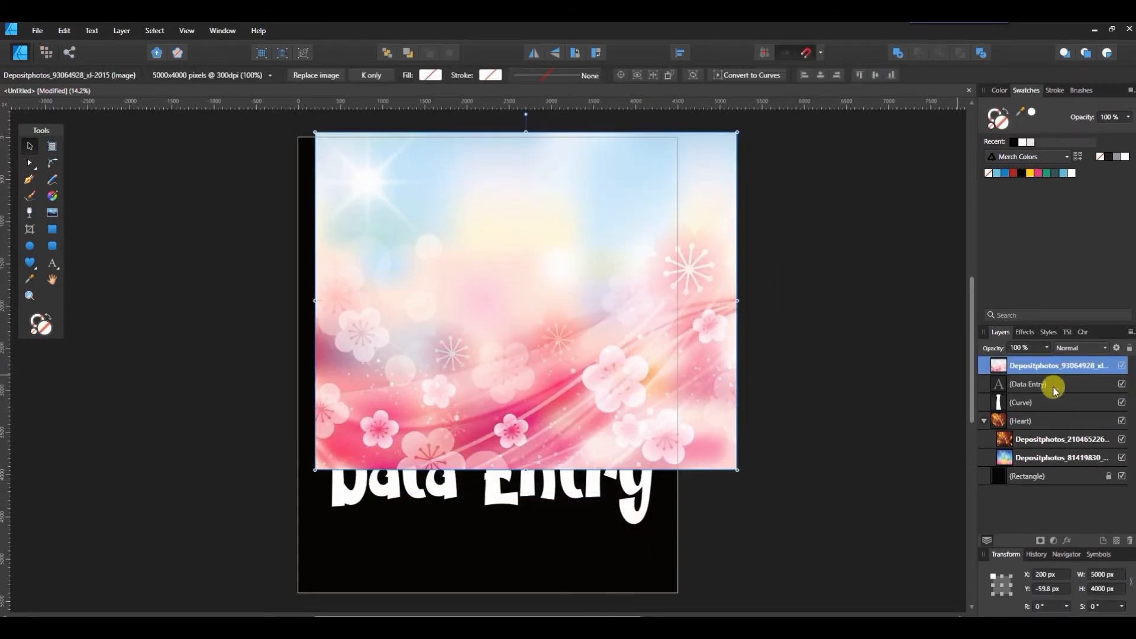
left_click_drag(1040, 365, 1042, 434)
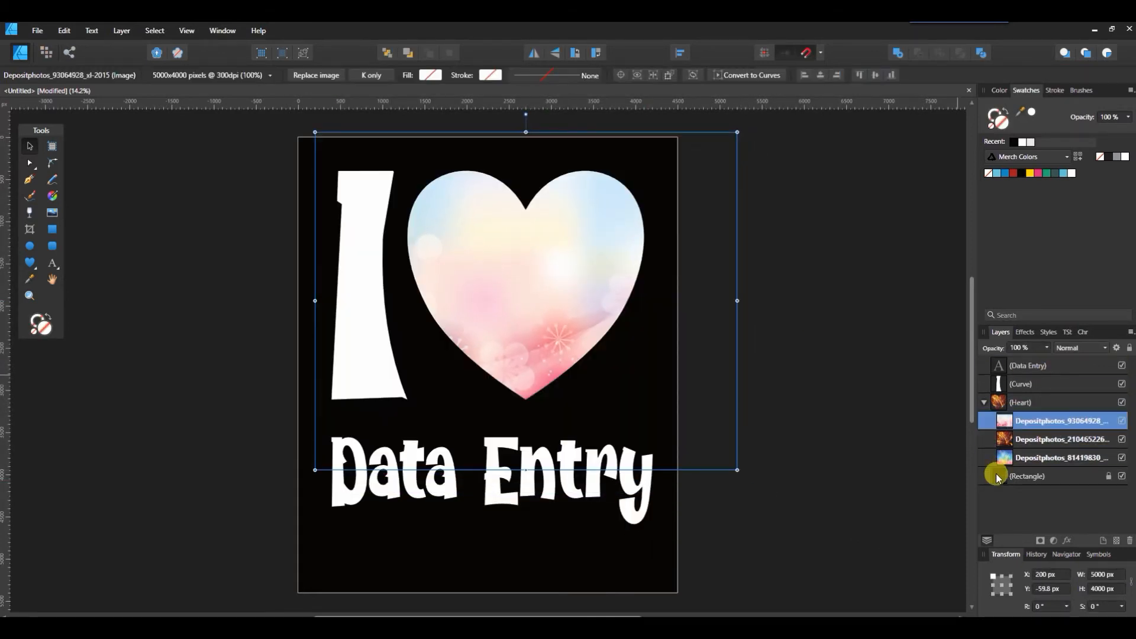
left_click_drag(547, 293, 545, 197)
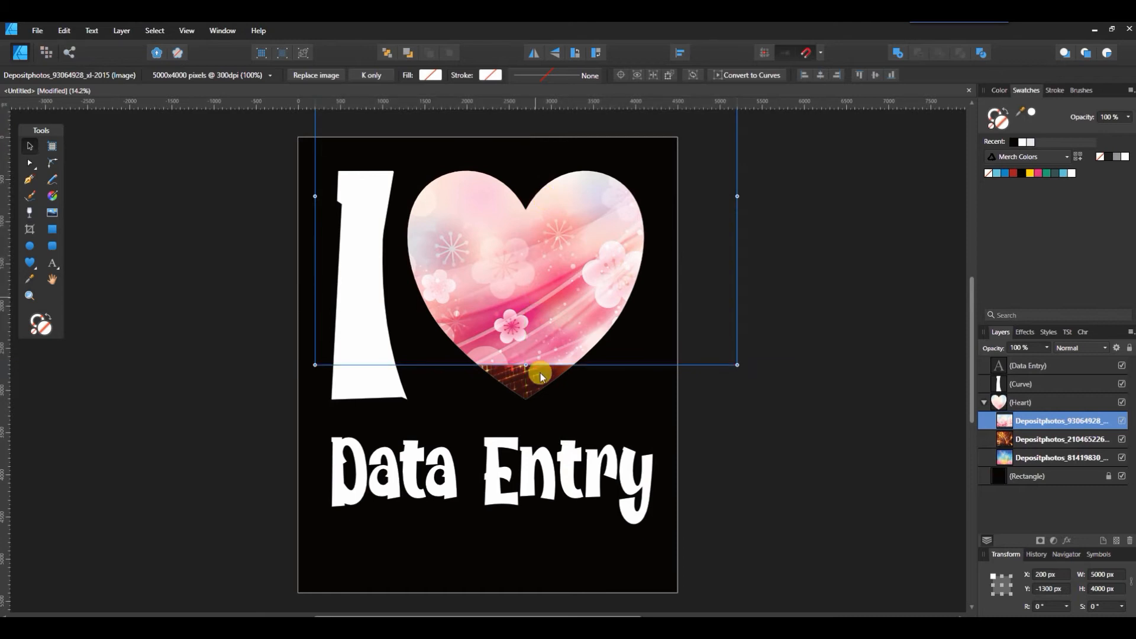
left_click_drag(525, 364, 527, 408)
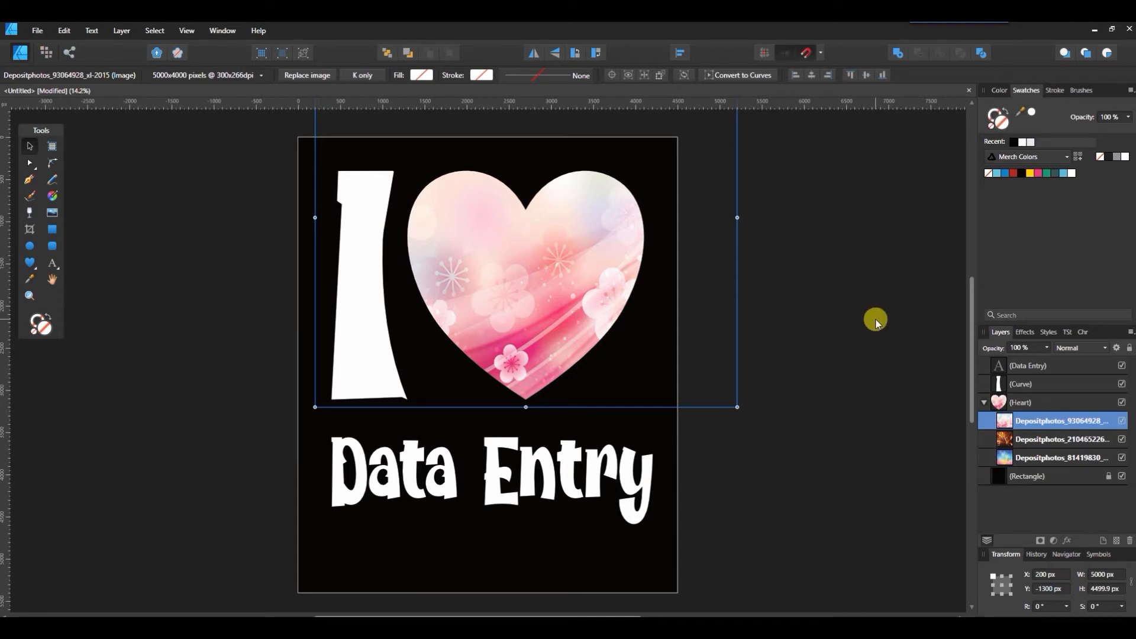
Step: Place the night_sky image, clip it into the Heart group, and shift it up and right
left_click_drag(1036, 252, 531, 290)
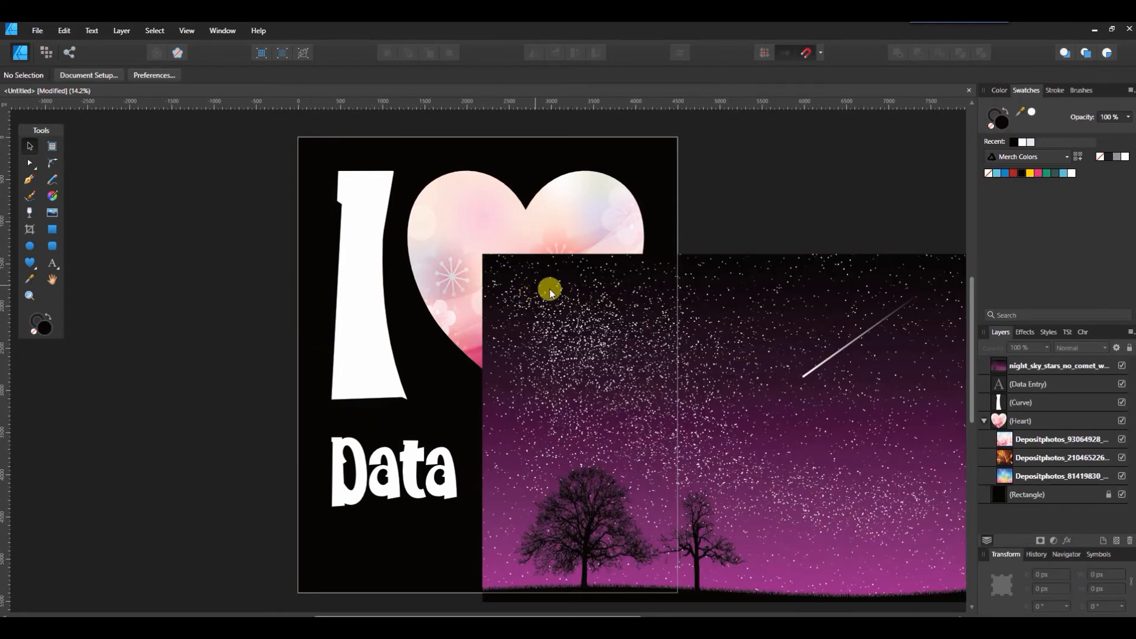
left_click_drag(727, 316, 717, 271)
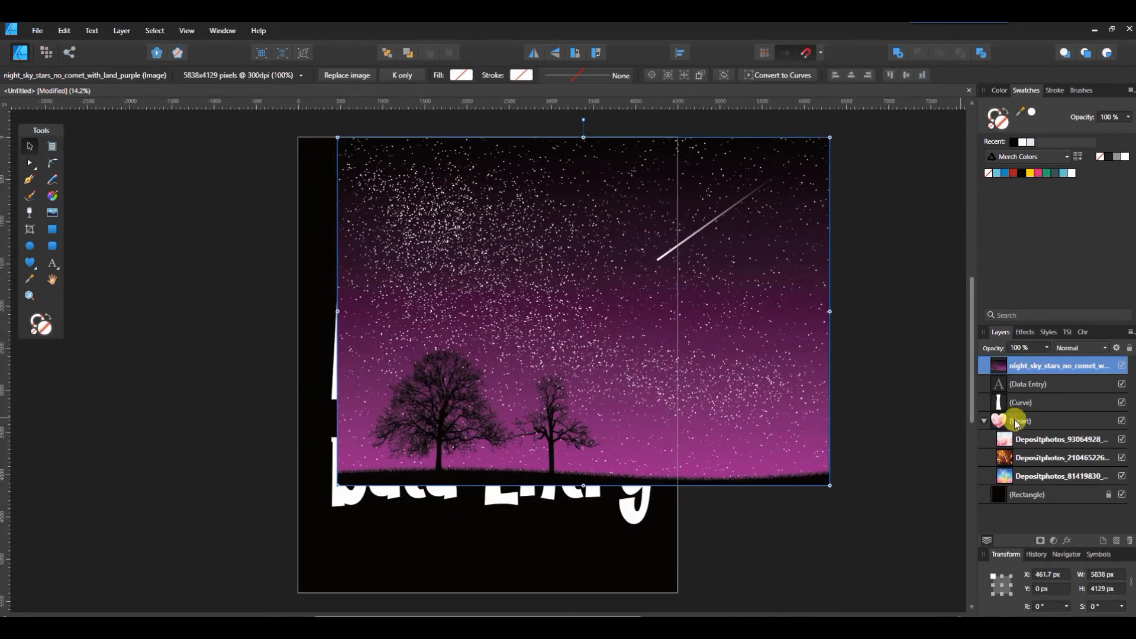
left_click_drag(1059, 365, 1071, 435)
left_click_drag(577, 311, 613, 231)
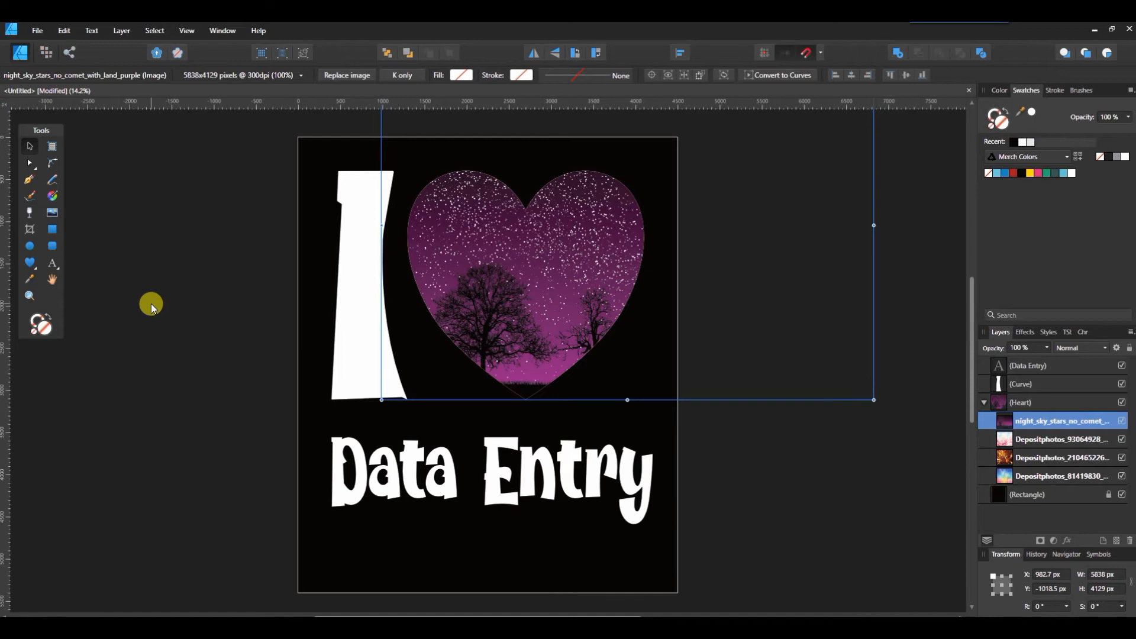
left_click(151, 303)
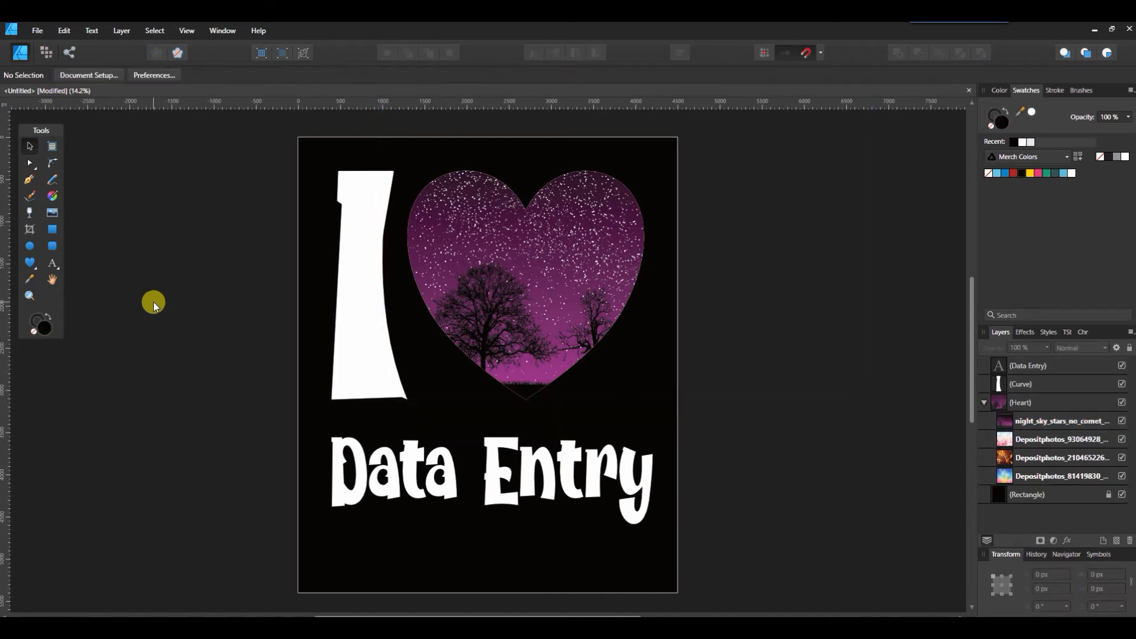
Step: Draw a five-point star with the Star Tool and move it into the heart's upper right
left_click(34, 271)
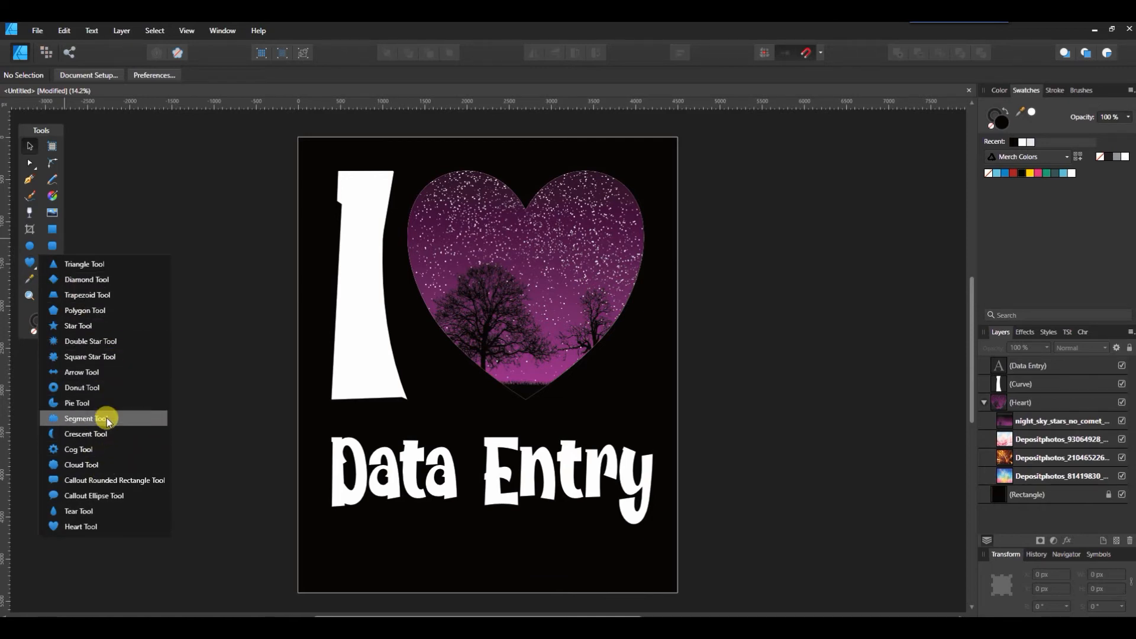
left_click(99, 327)
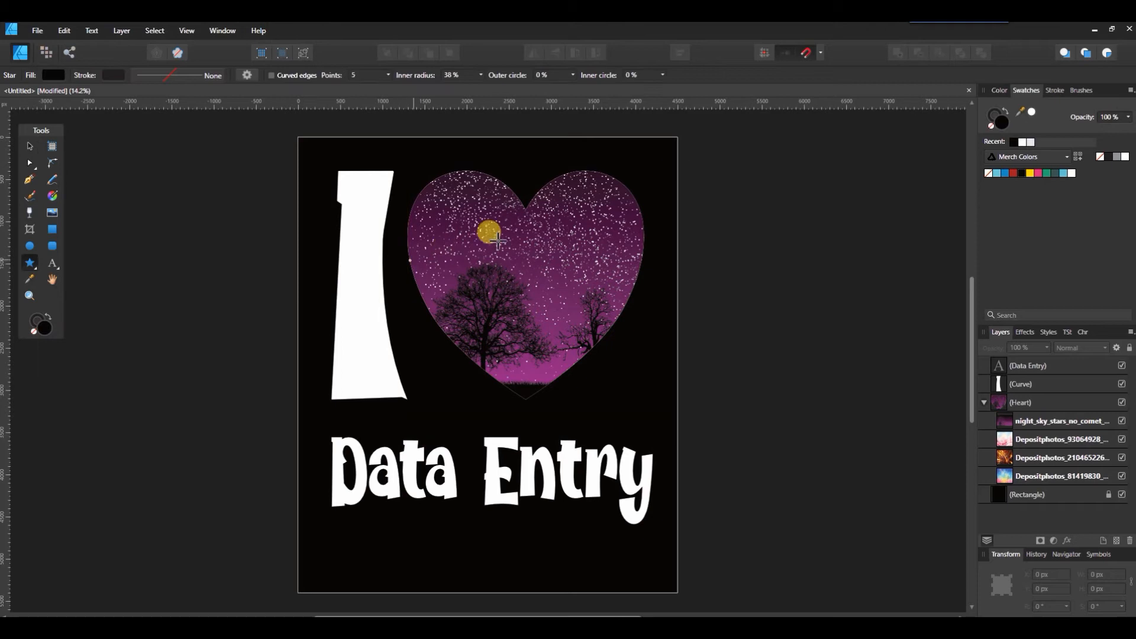
left_click_drag(502, 228, 616, 333)
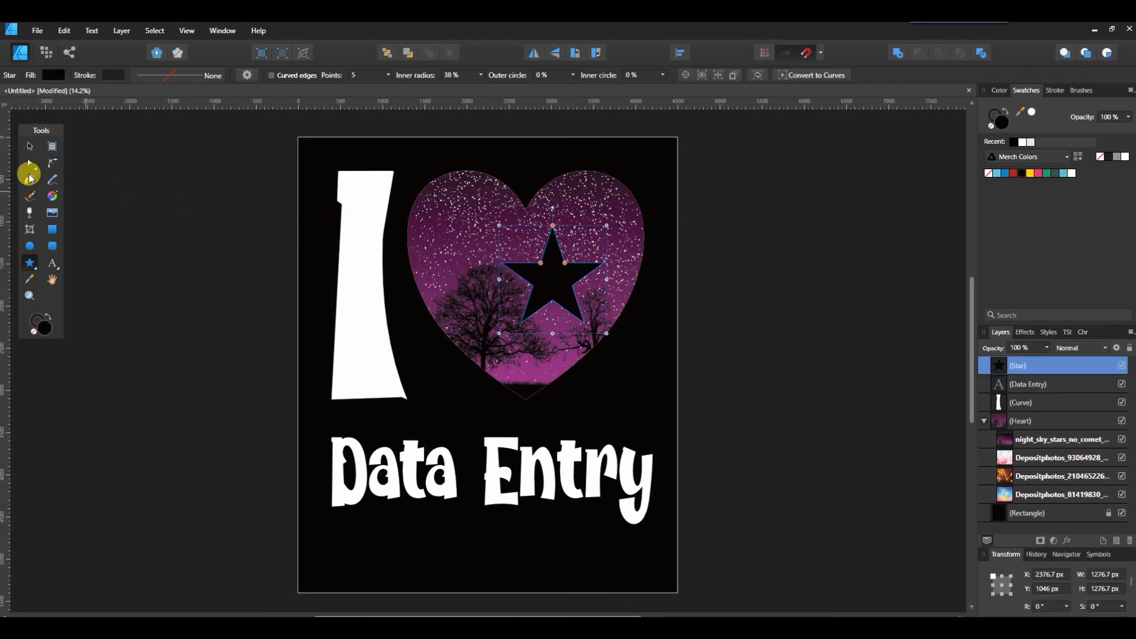
left_click(29, 146)
left_click_drag(549, 282, 573, 252)
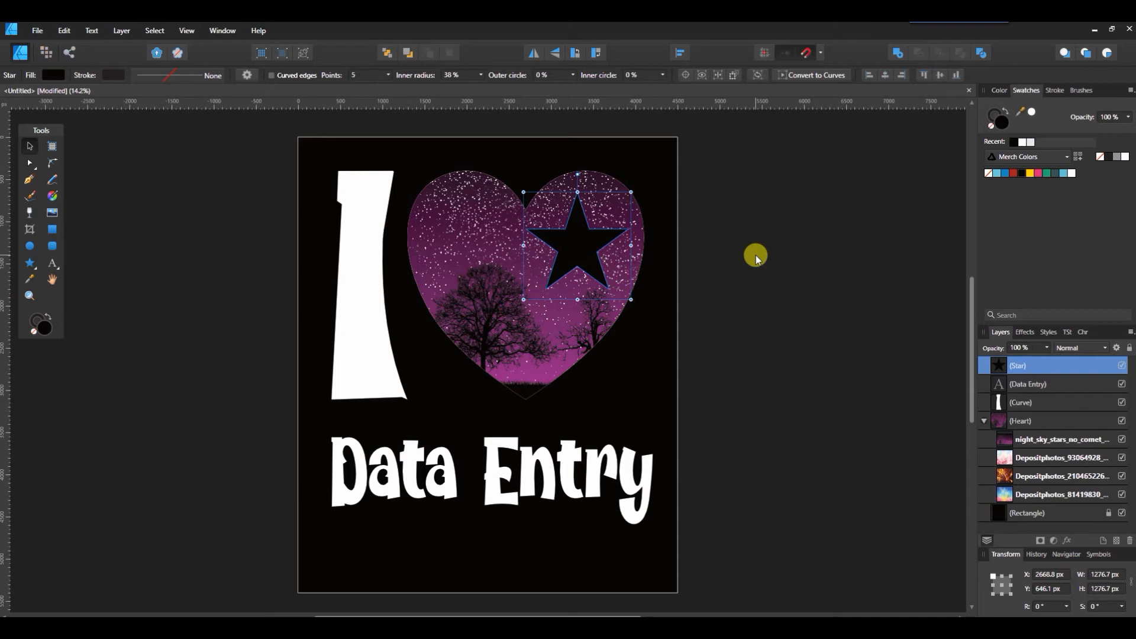
Step: Give the star a 20 pt white outline
left_click(1056, 90)
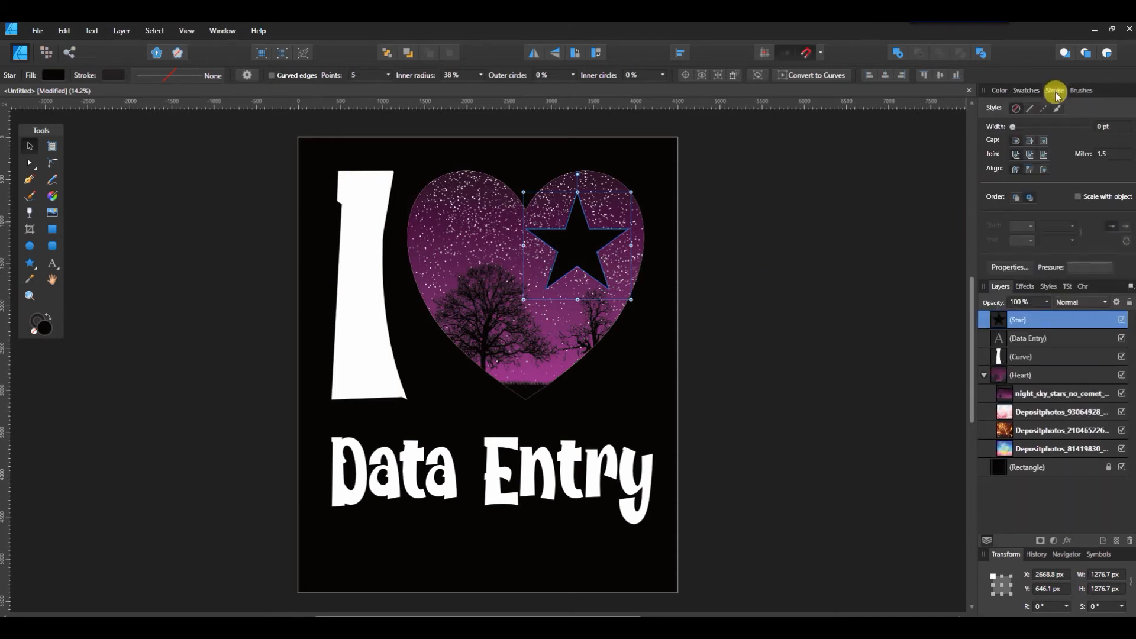
left_click(1097, 127)
type("20")
key("Return")
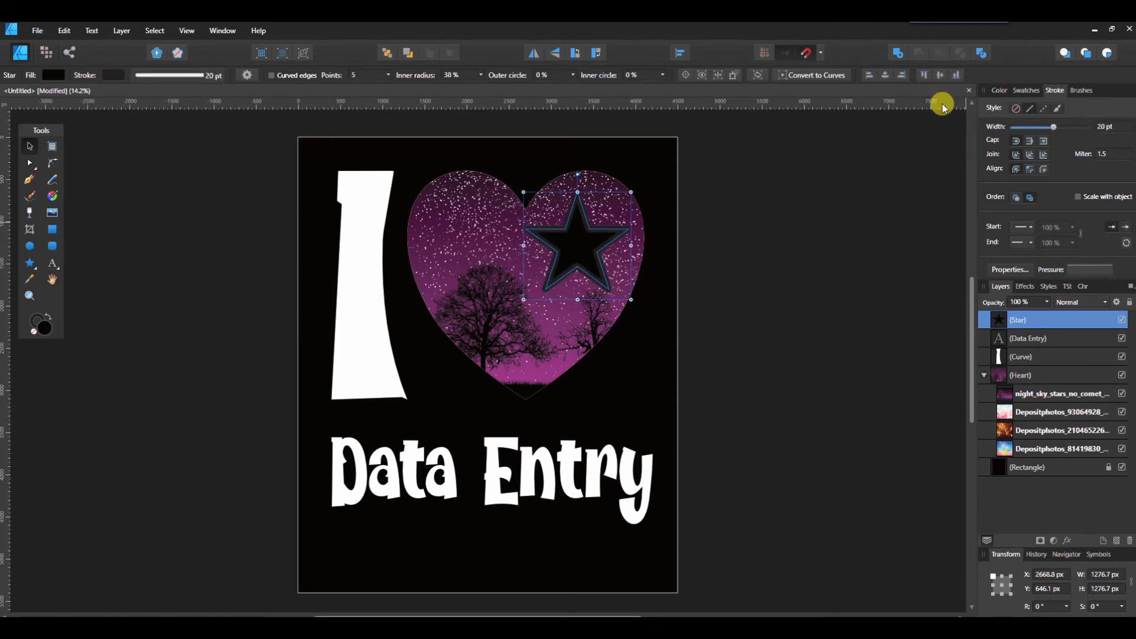
left_click(999, 90)
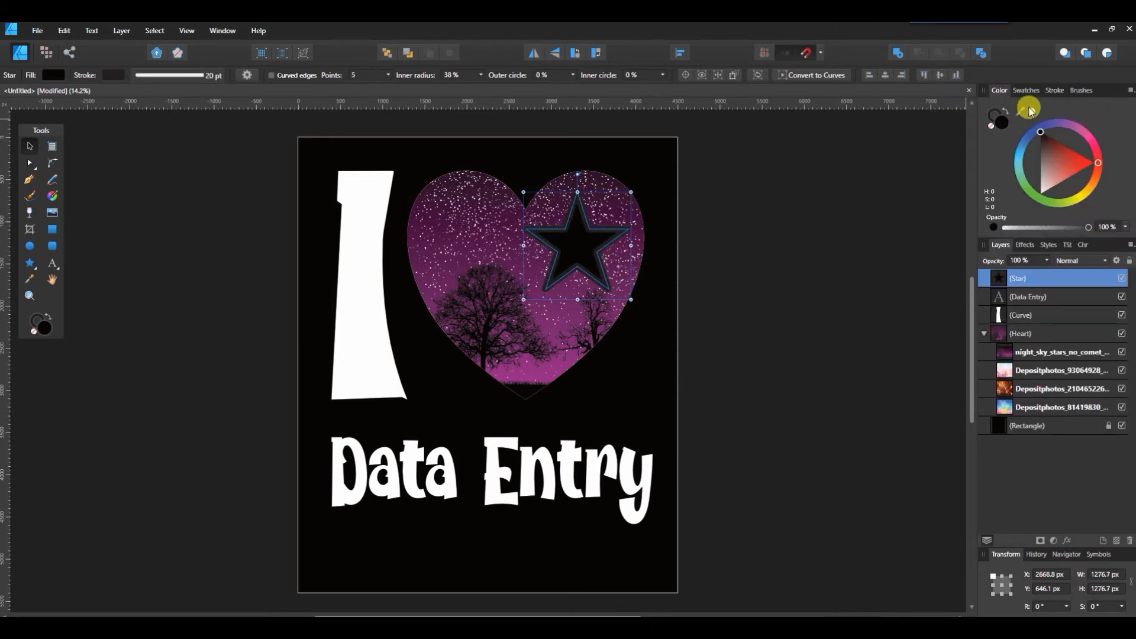
left_click(989, 113)
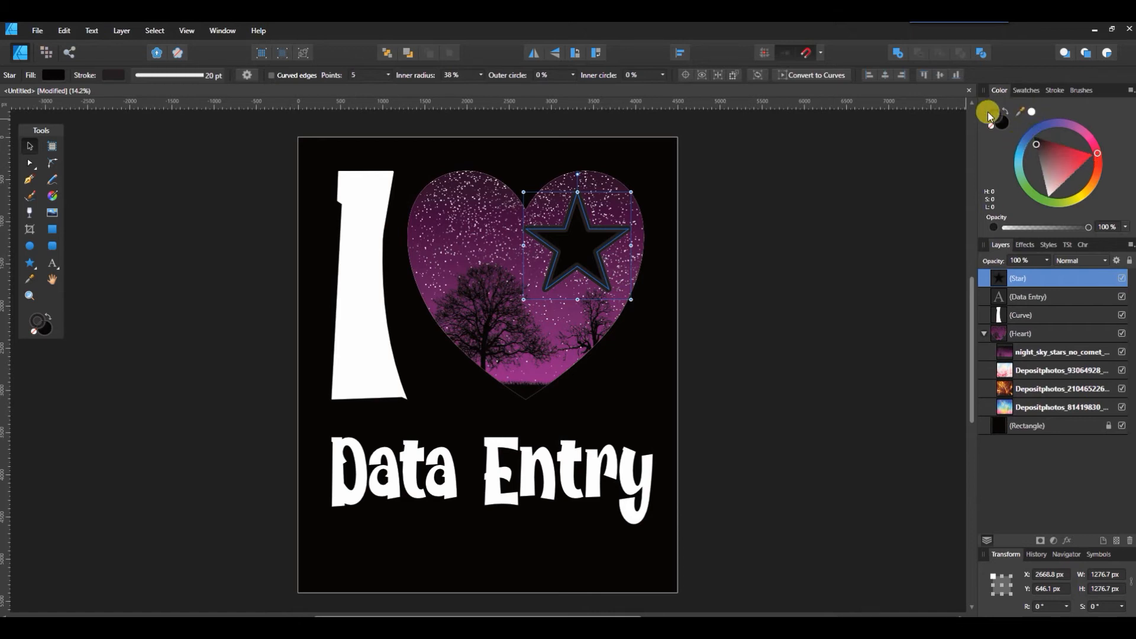
left_click(1030, 113)
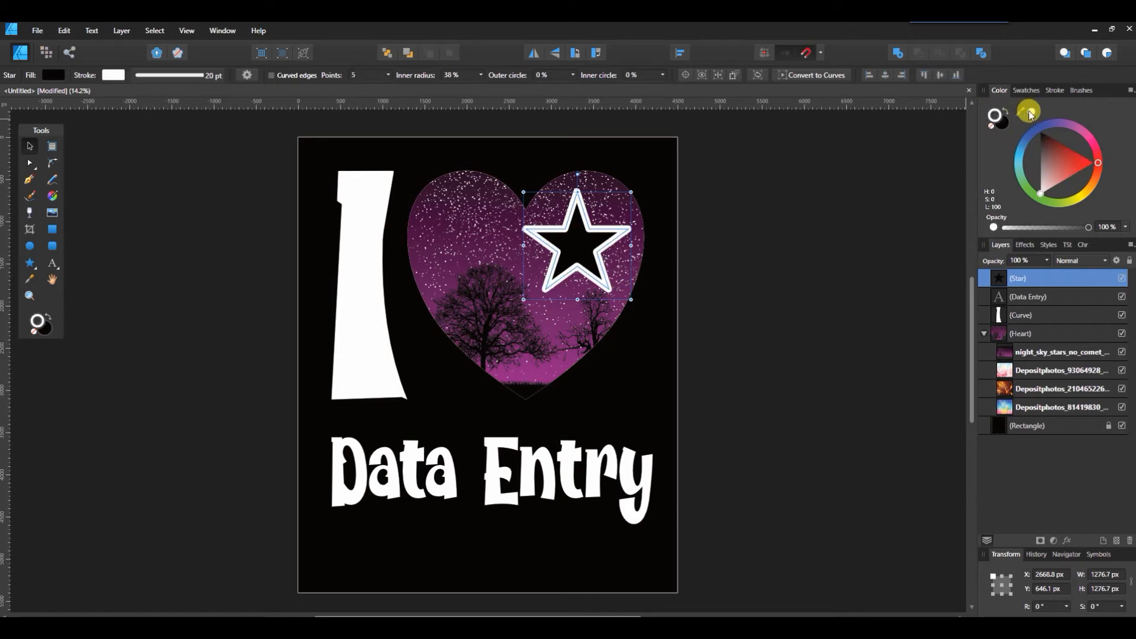
Step: Reduce the star's outline width to 10 pt
left_click(1055, 91)
left_click(1106, 126)
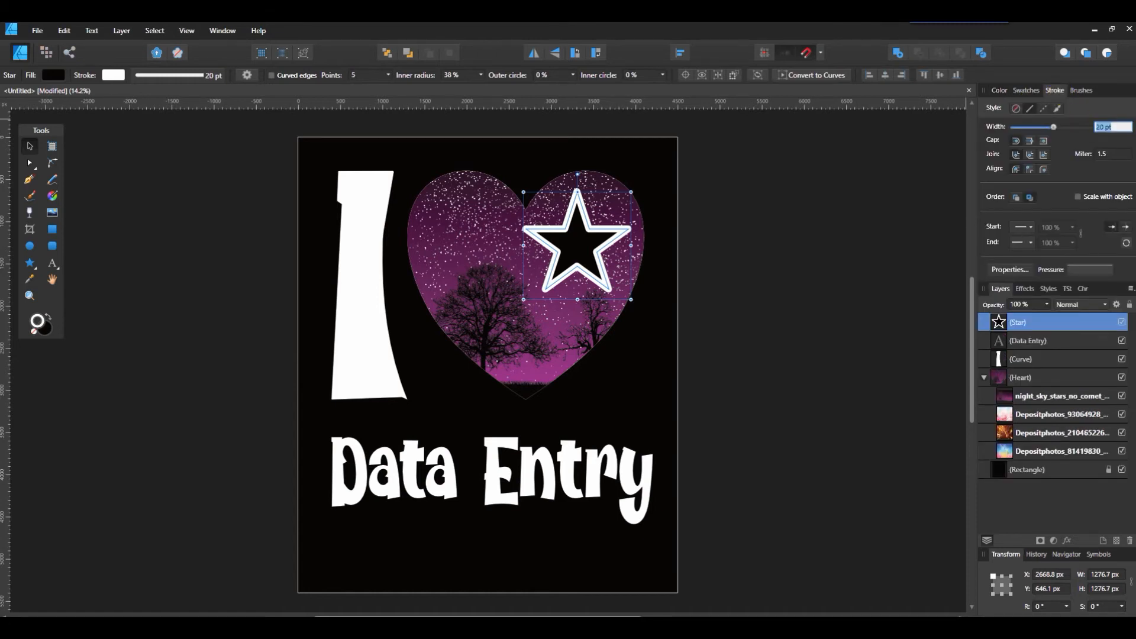
type("15")
key("Return")
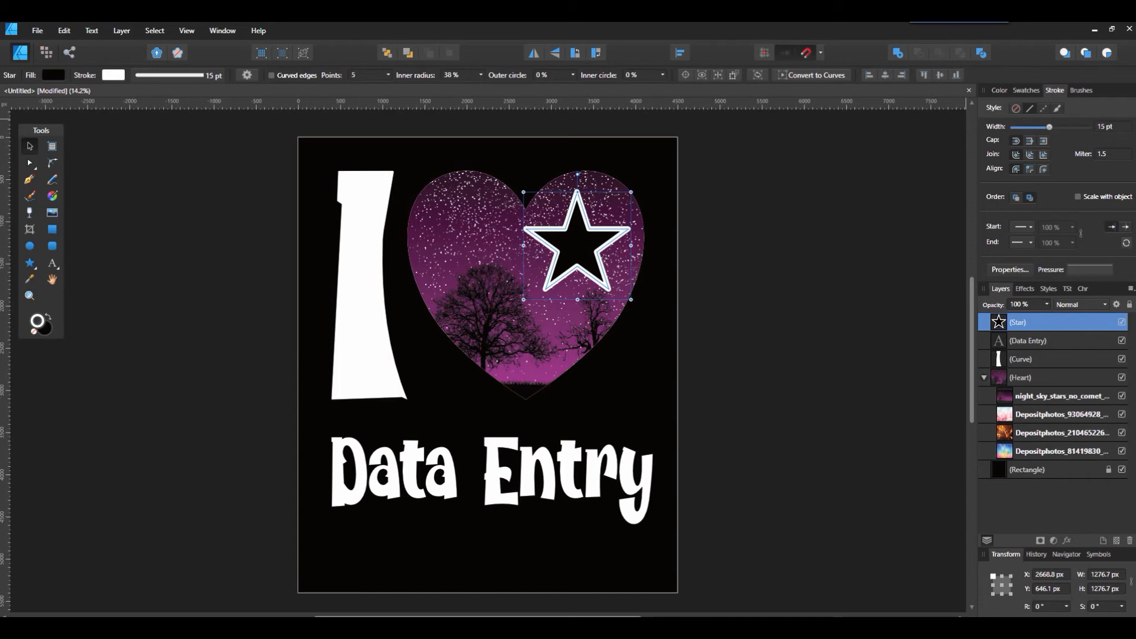
left_click(1107, 128)
type("10")
key("Return")
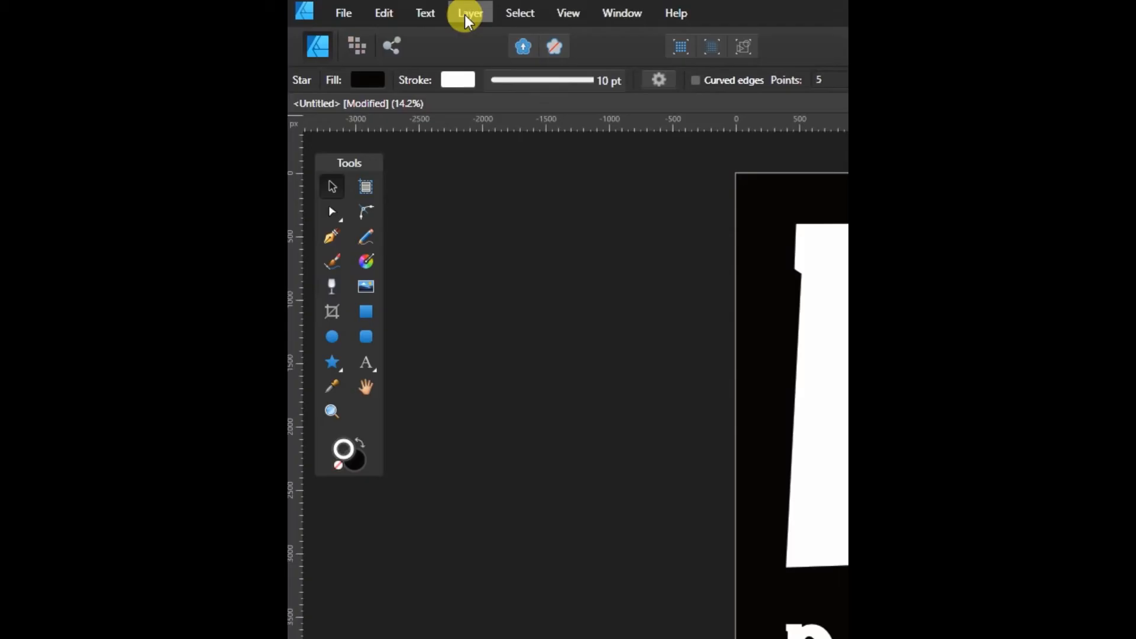
Step: Expand the star's stroke into an outline shape, delete the original star, and nudge the outline up-right
left_click(120, 31)
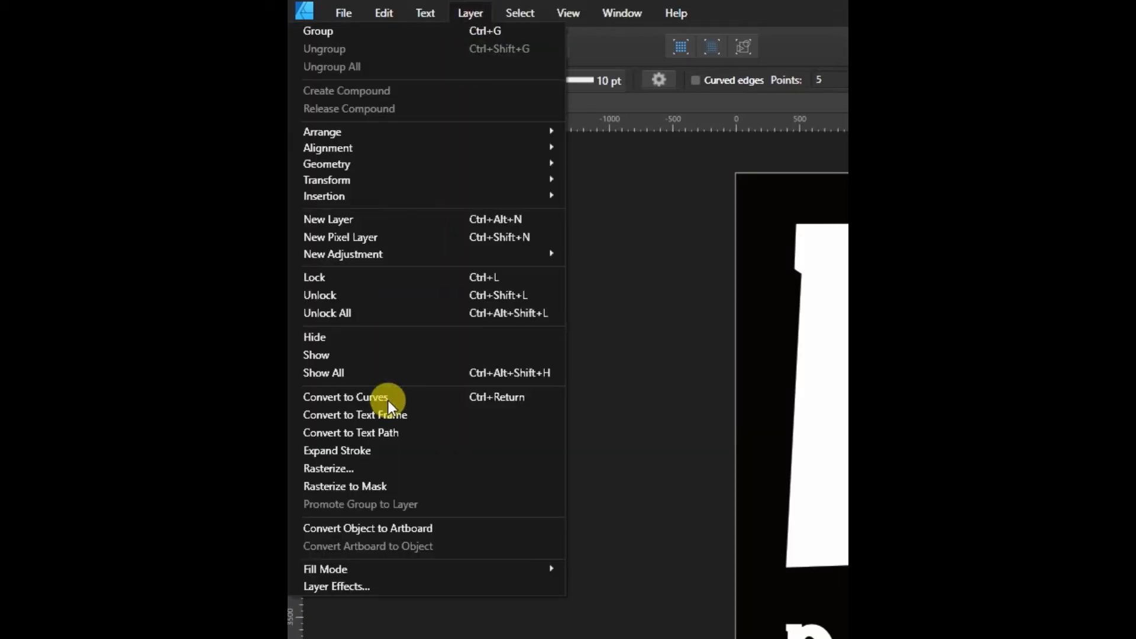
left_click(379, 449)
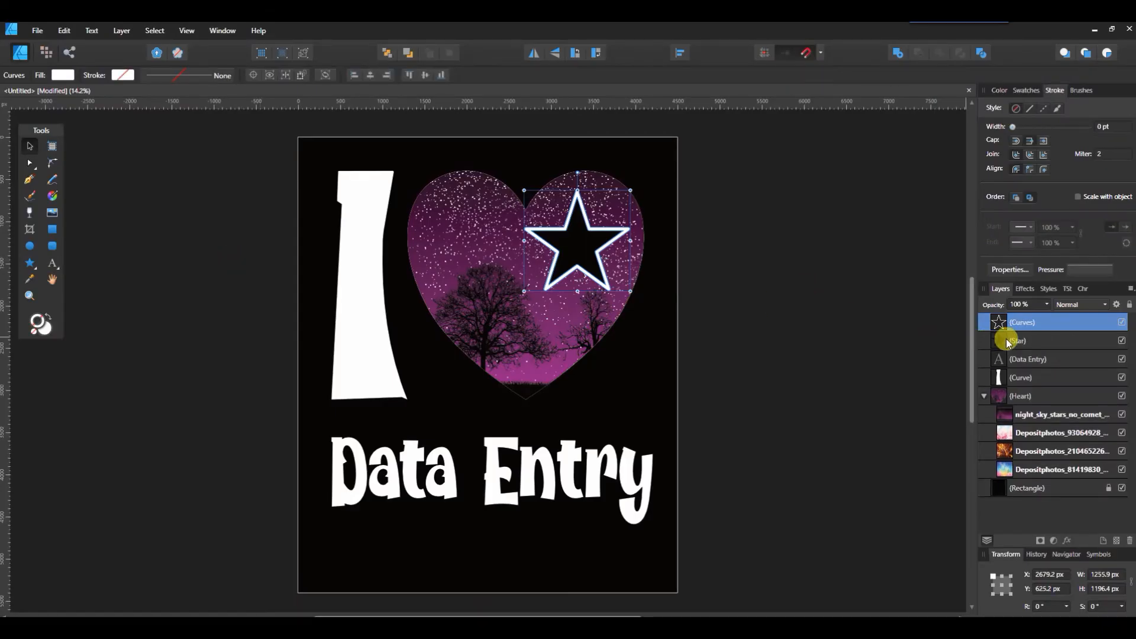
left_click(1018, 340)
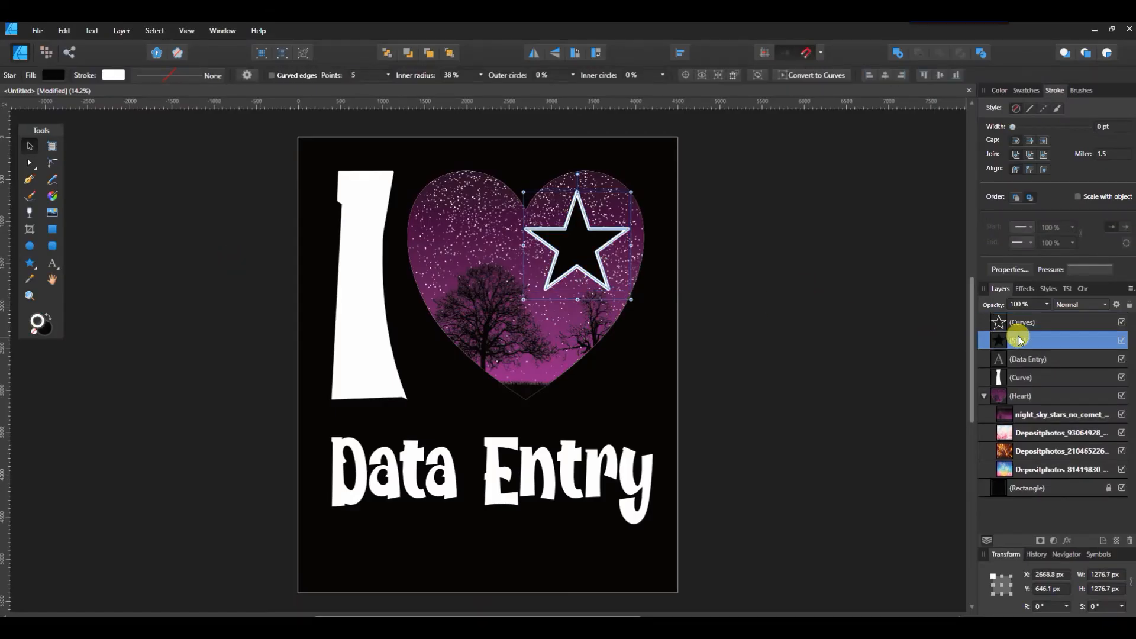
key("Delete")
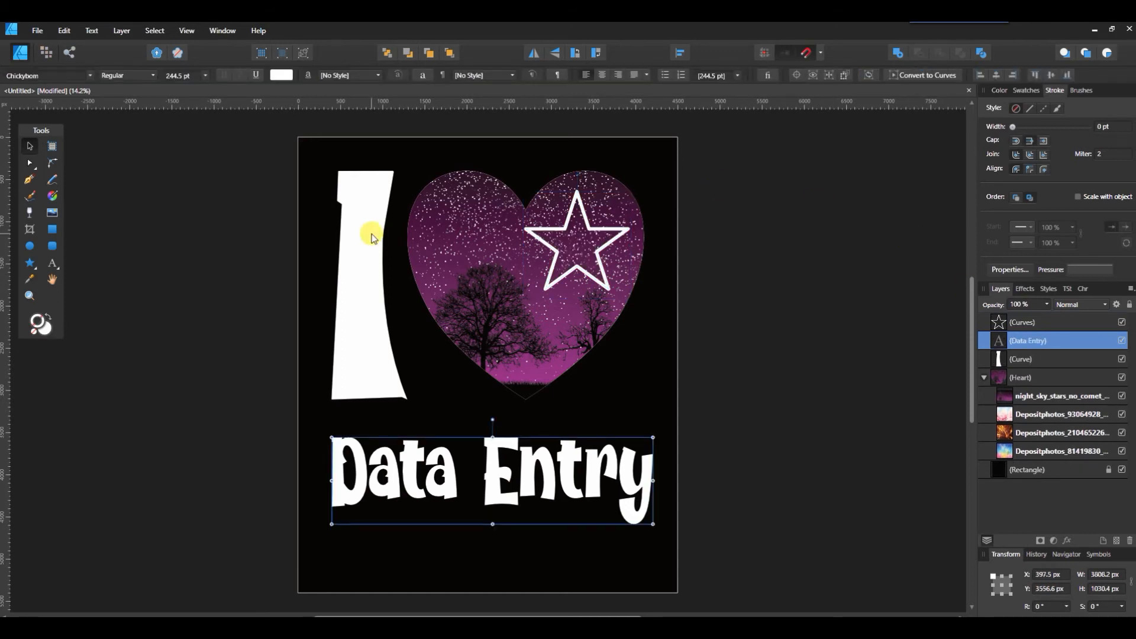
left_click_drag(566, 228, 573, 215)
left_click(741, 262)
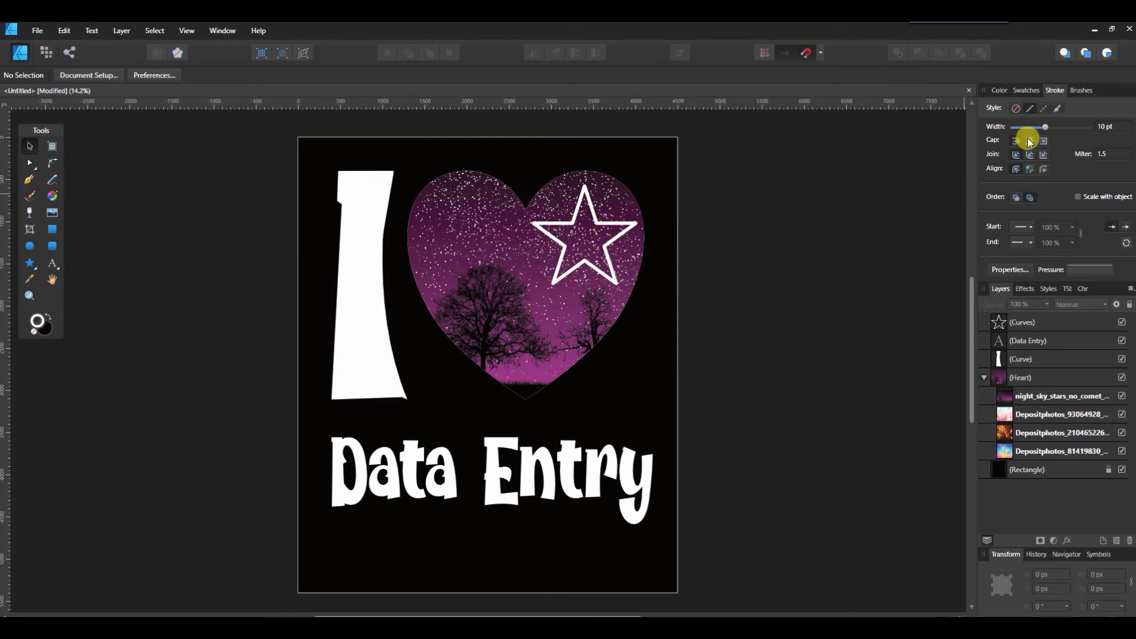
left_click(1002, 91)
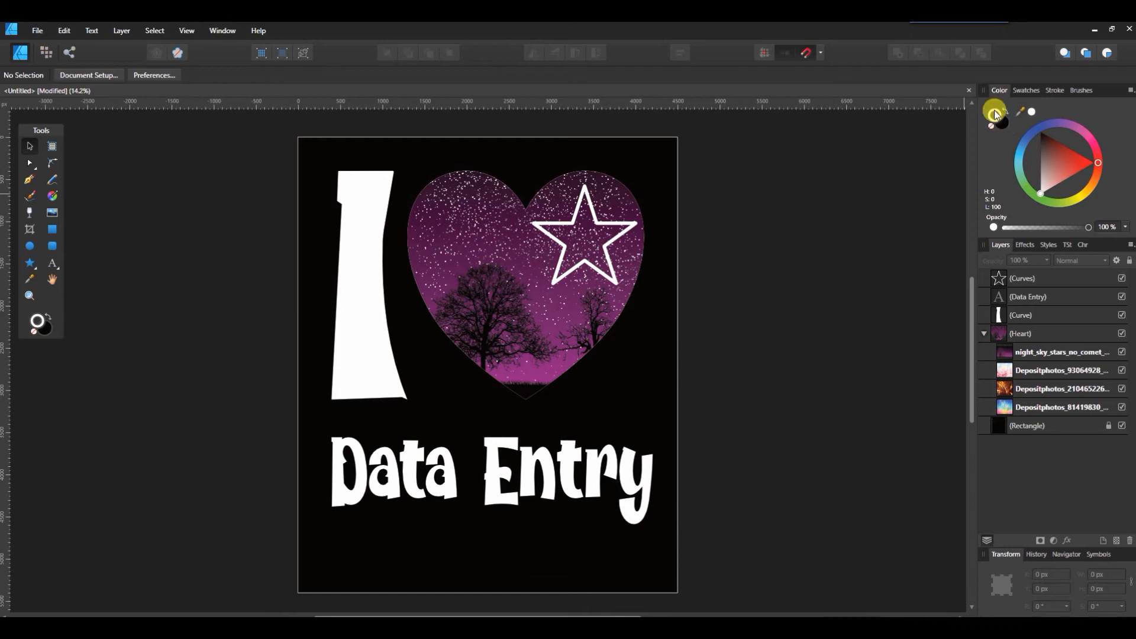
left_click(1070, 158)
left_click_drag(1101, 165, 1088, 190)
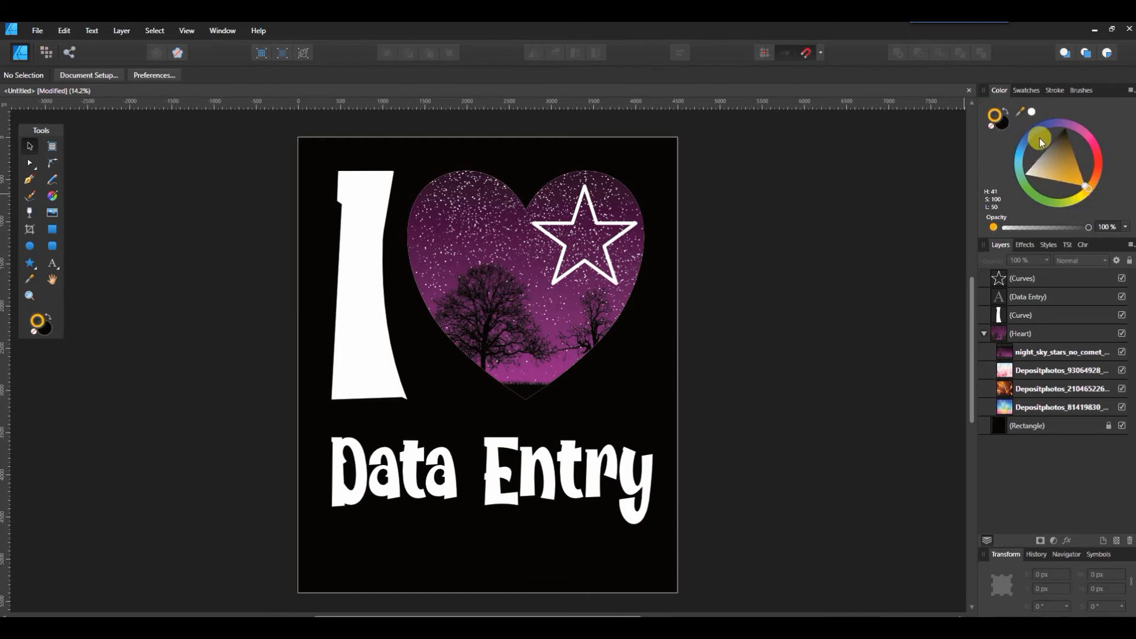
left_click(1005, 123)
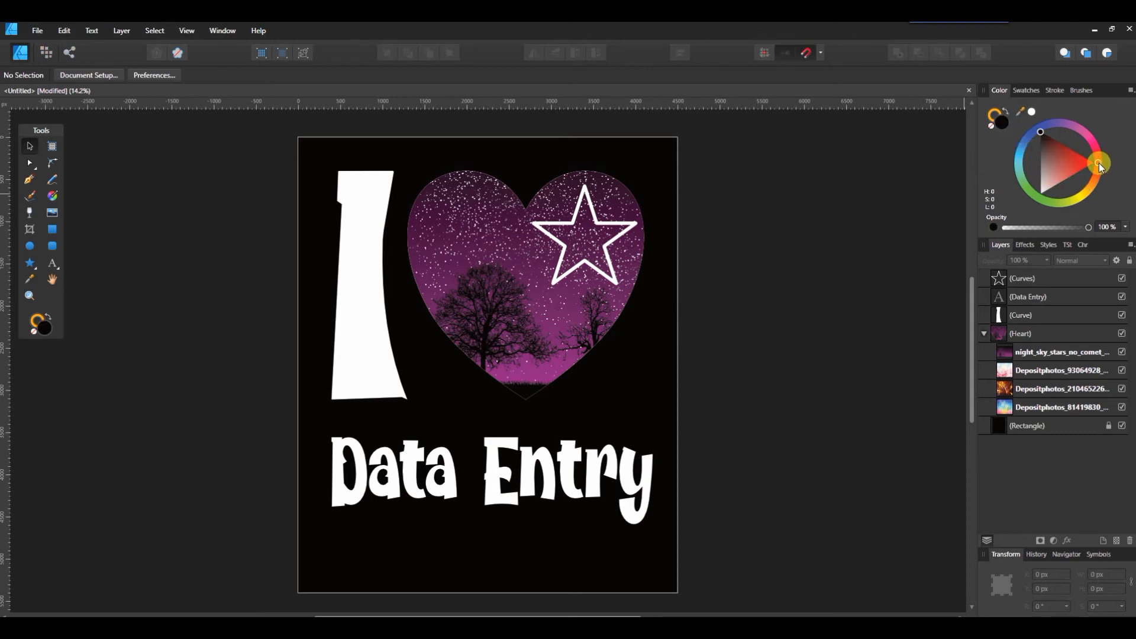
left_click_drag(1099, 162, 1092, 205)
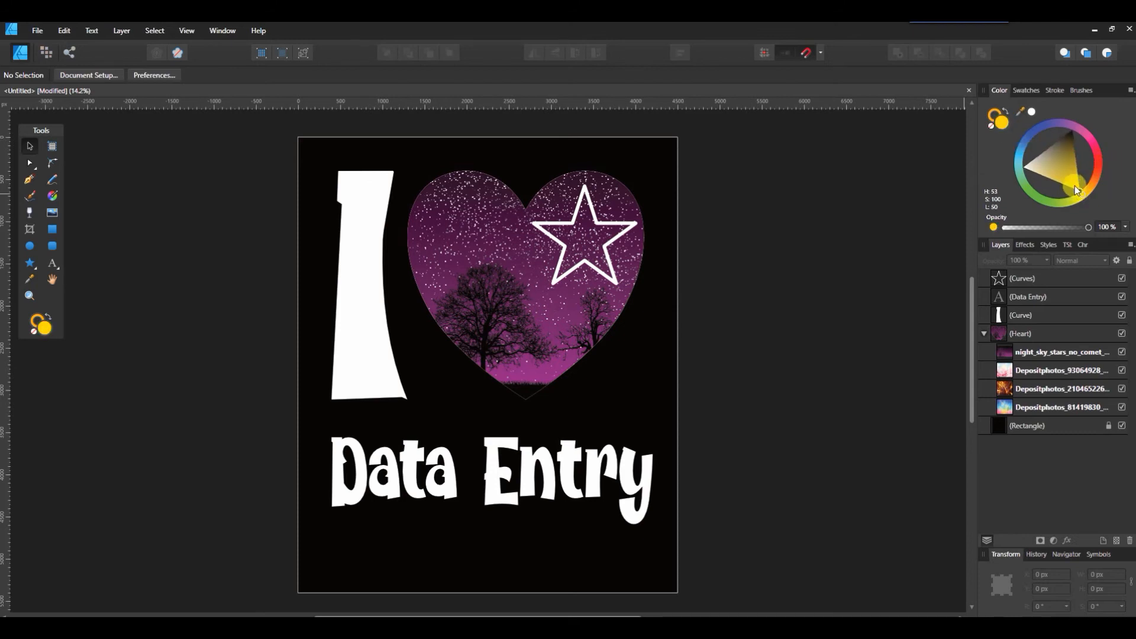
left_click(1067, 282)
left_click_drag(1102, 161, 1086, 203)
left_click(1032, 111)
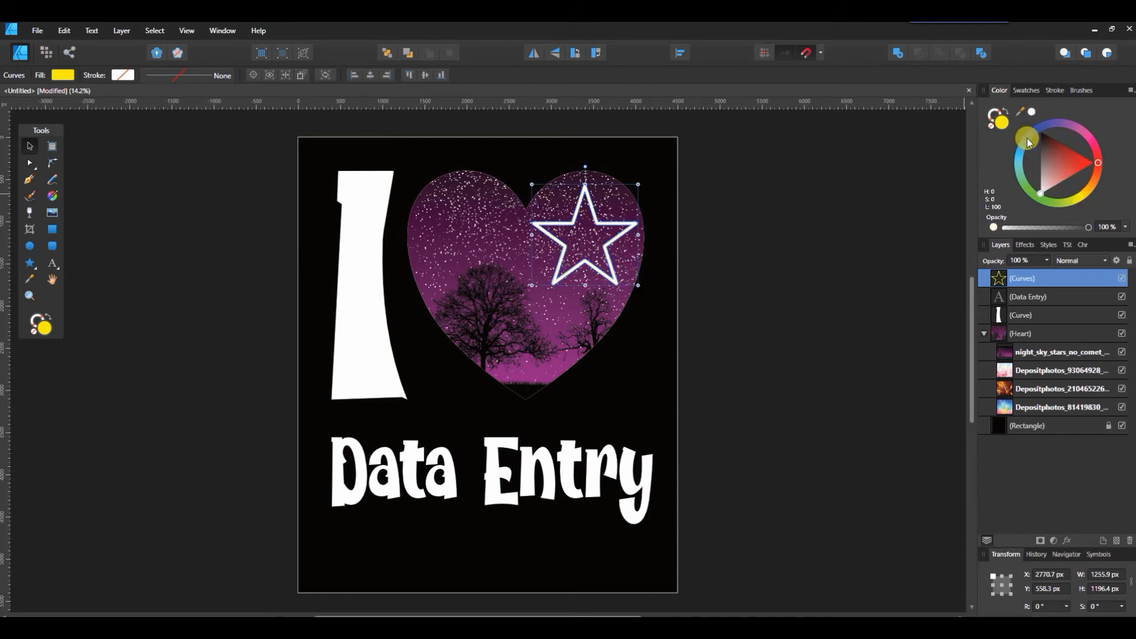
left_click(877, 226)
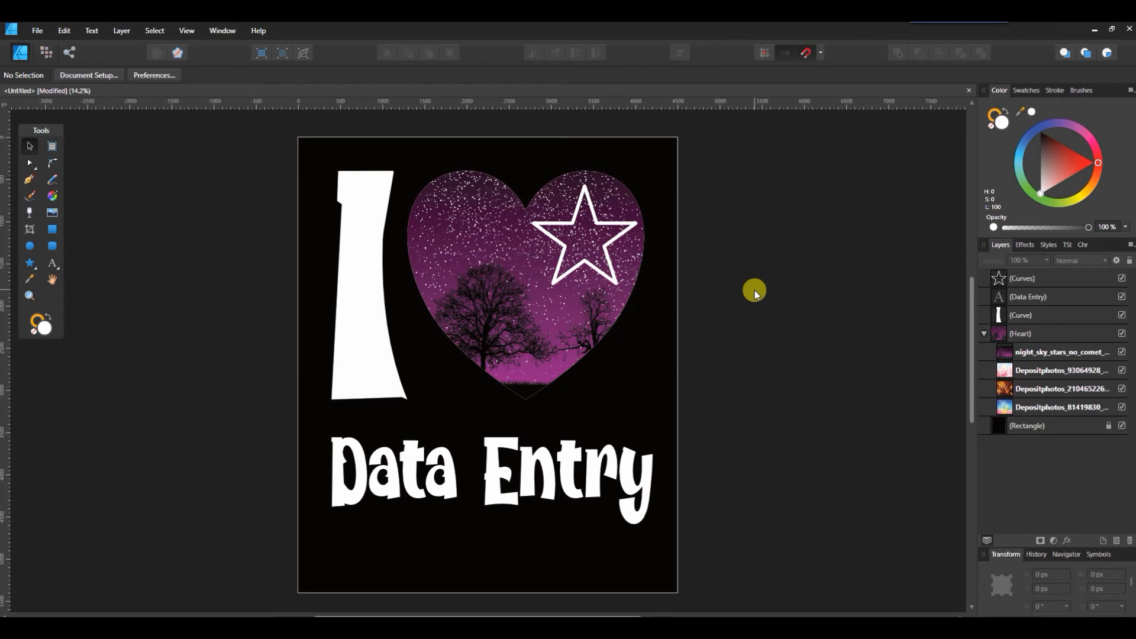
Step: Replace the 'Data Entry' text with 'Dallas' and centre it below the heart
left_click(408, 482)
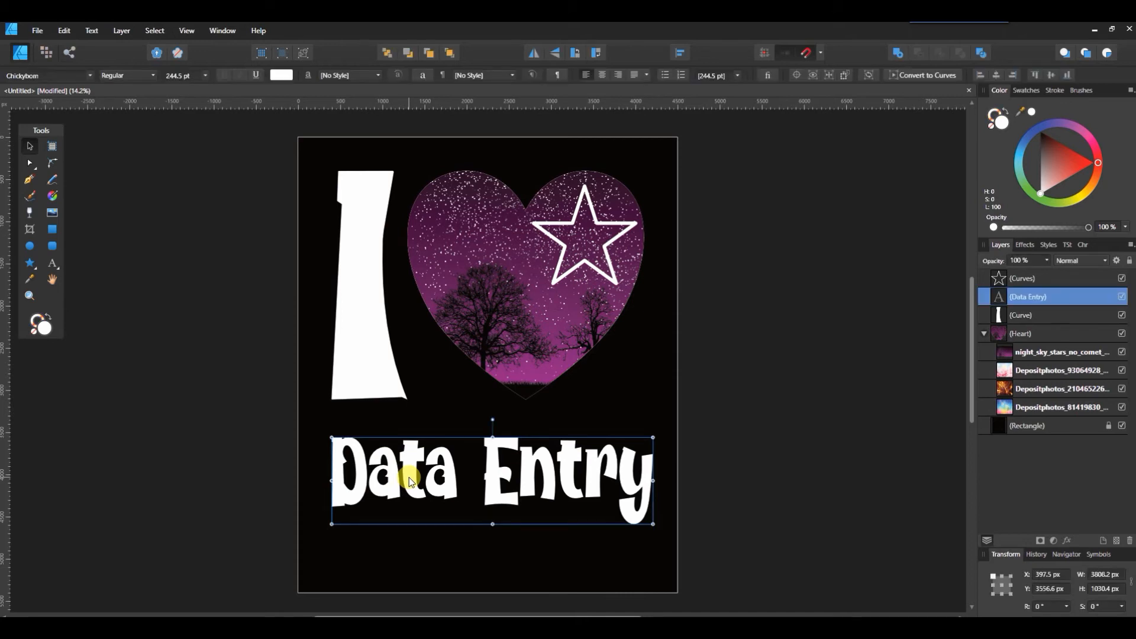
left_click(53, 263)
triple_click(553, 478)
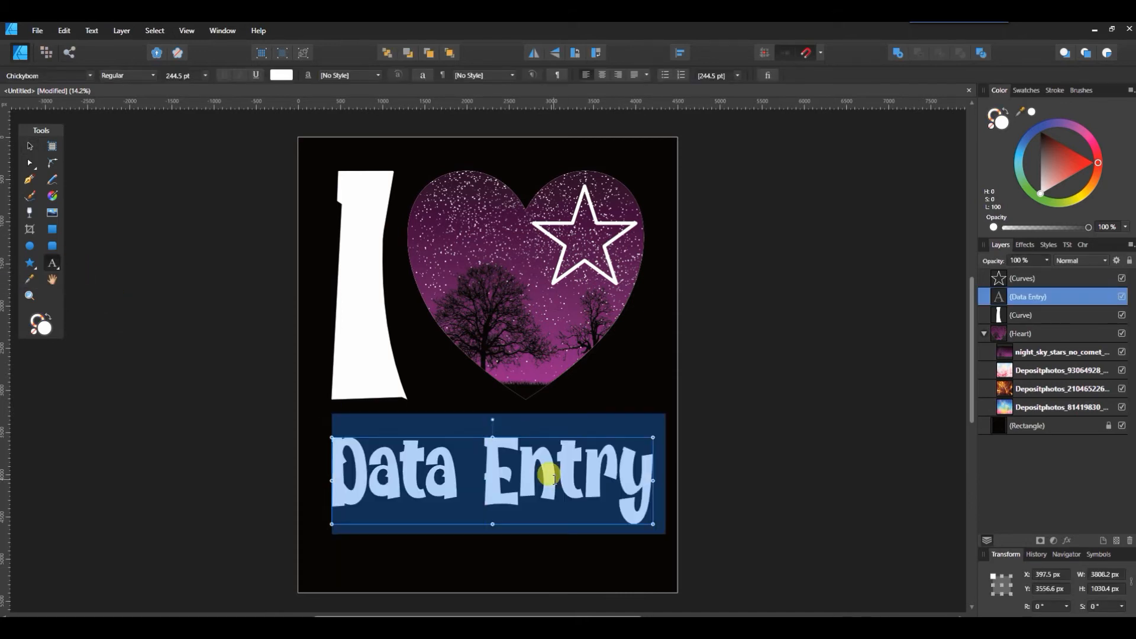
type("Dallas")
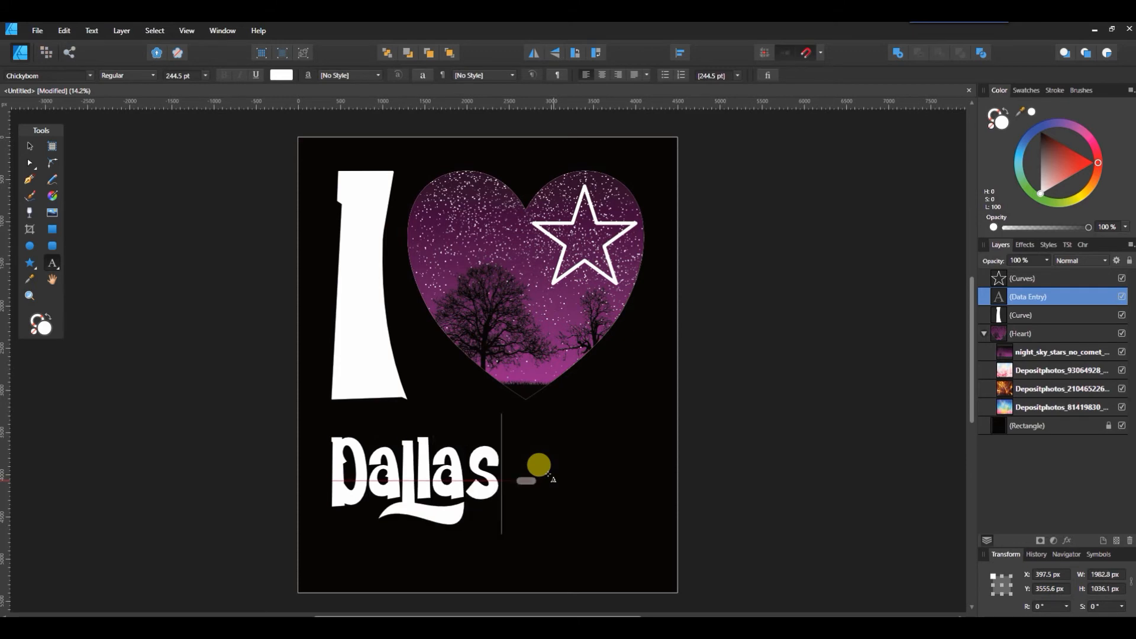
key("Escape")
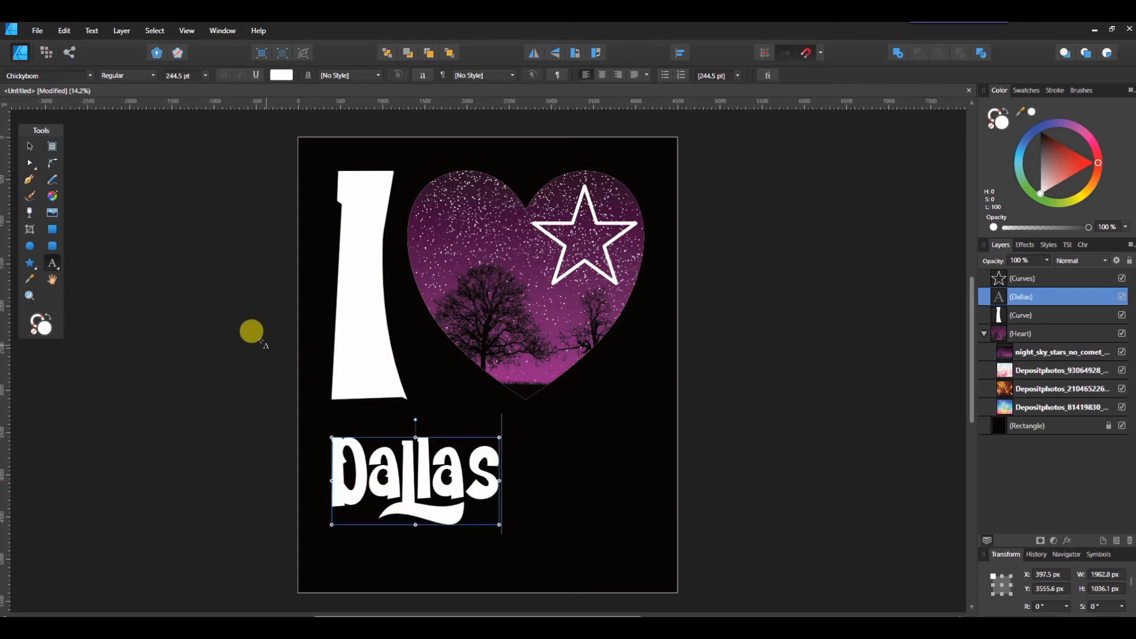
left_click(30, 147)
left_click_drag(424, 463, 497, 465)
left_click(865, 392)
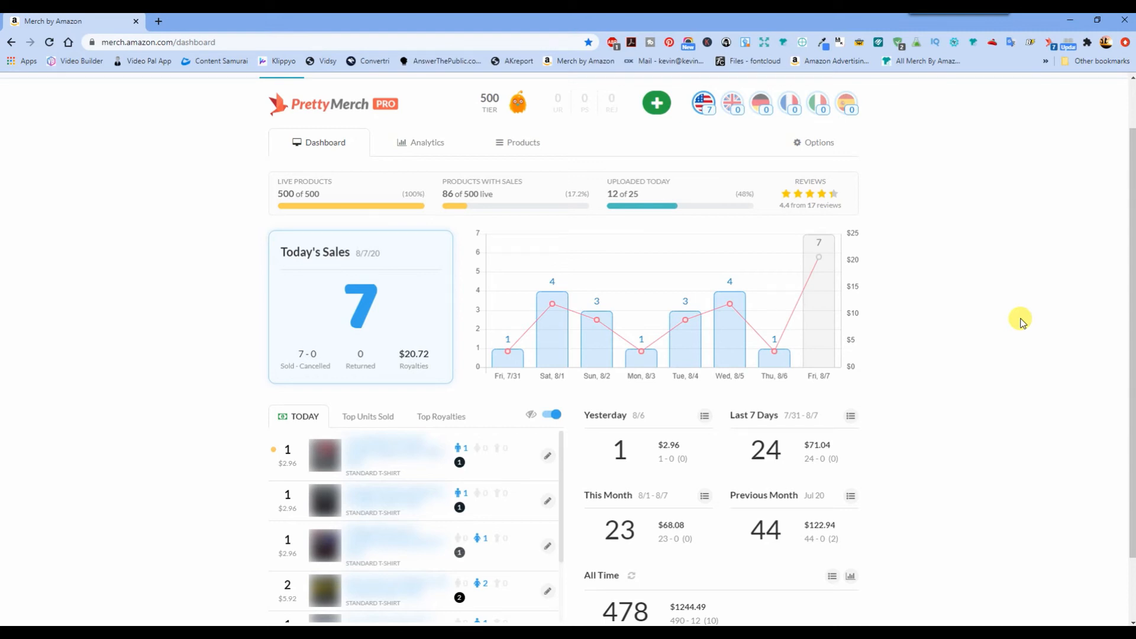
Step: Scroll through the PrettyMerch dashboard's sales list and back up
scroll(343, 567, "down", 3)
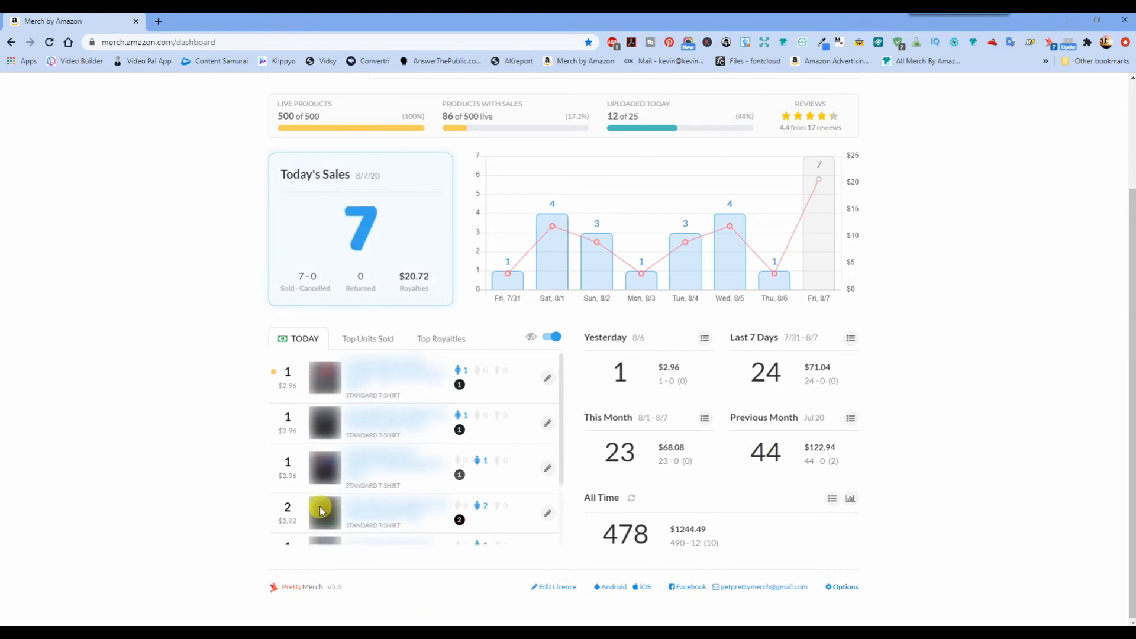
scroll(513, 446, "down", 2)
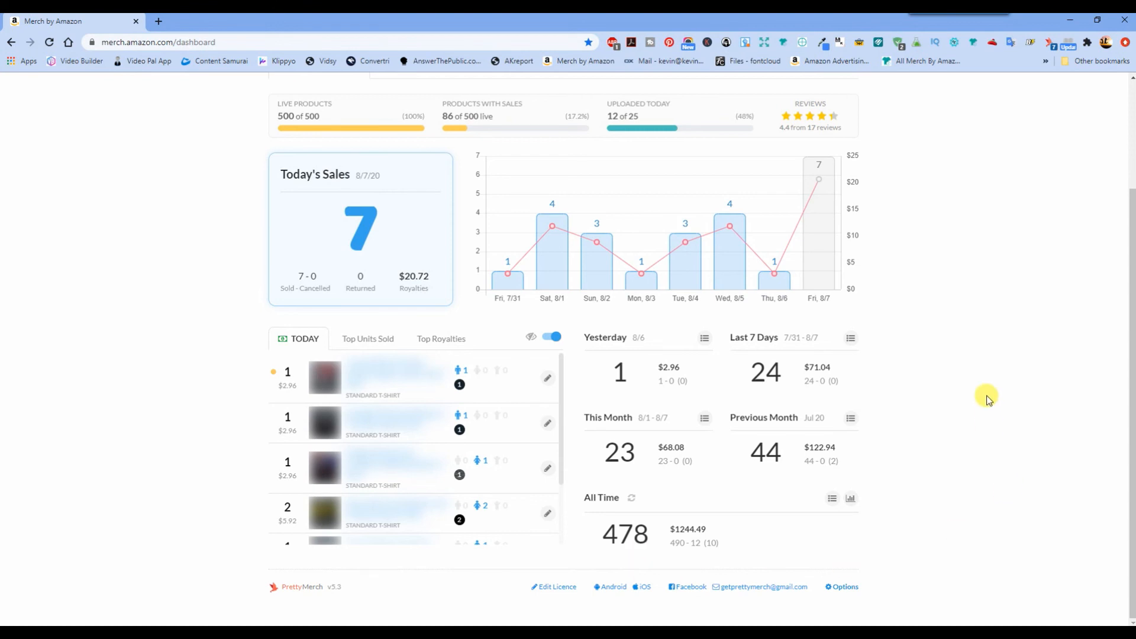
scroll(984, 396, "up", 3)
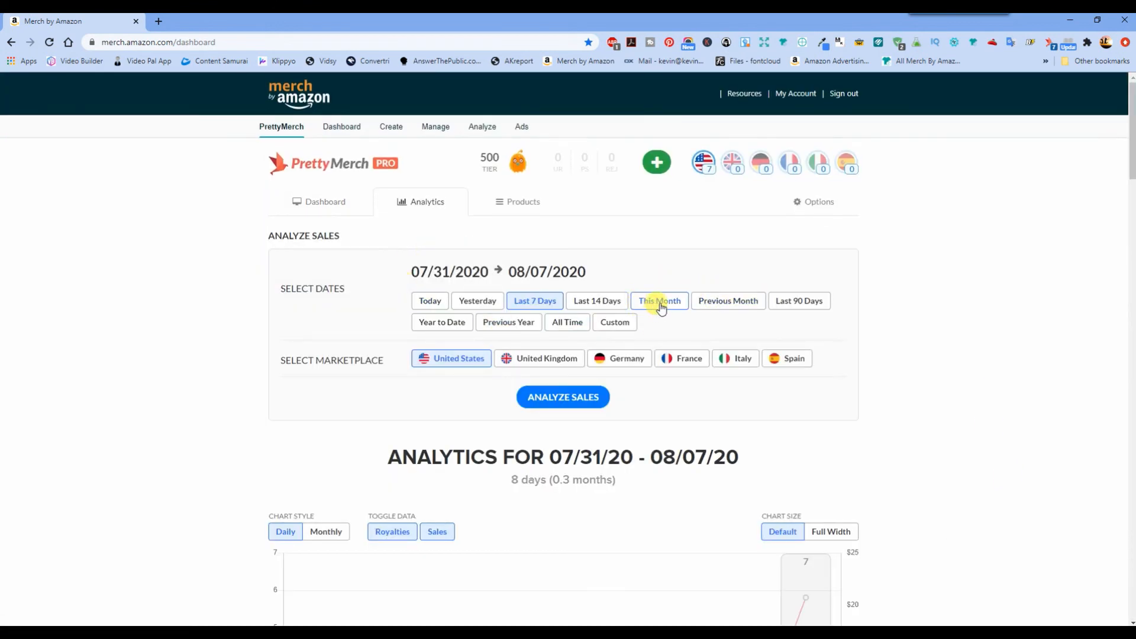
Step: Analyse this month's (August 2020) sales and scroll through the product results
left_click(656, 303)
left_click(582, 402)
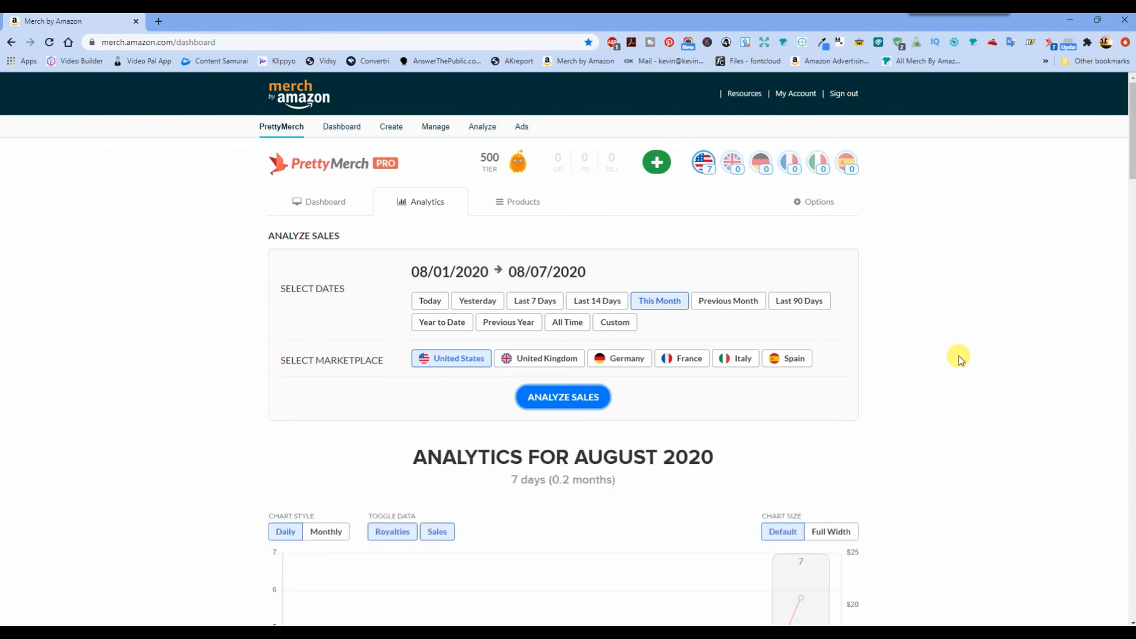
scroll(959, 356, "down", 6)
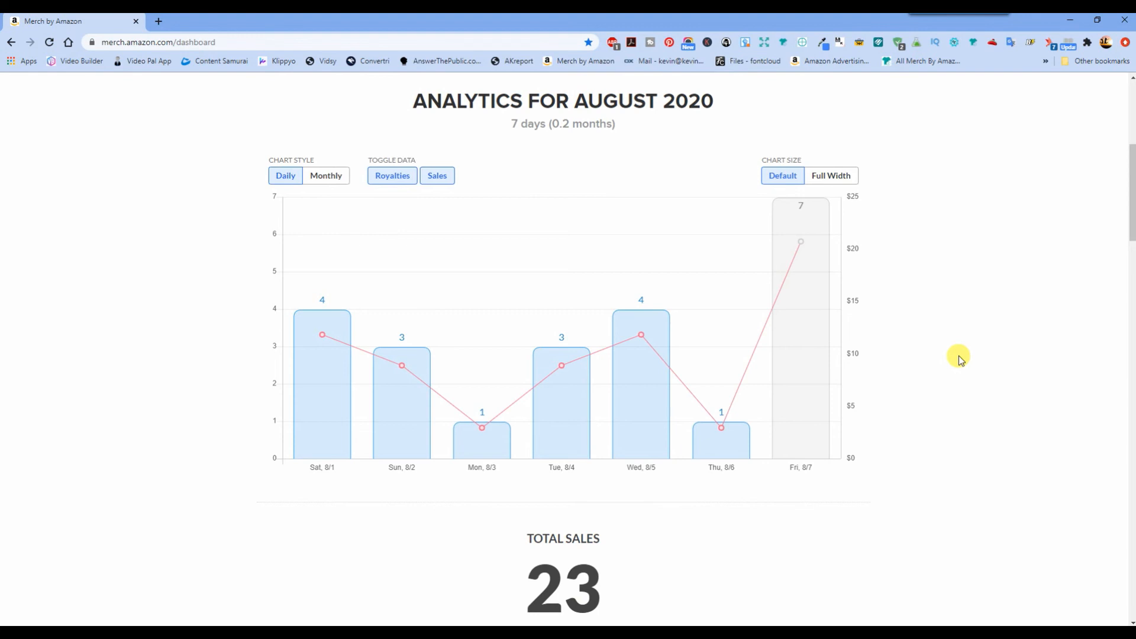
scroll(960, 358, "down", 4)
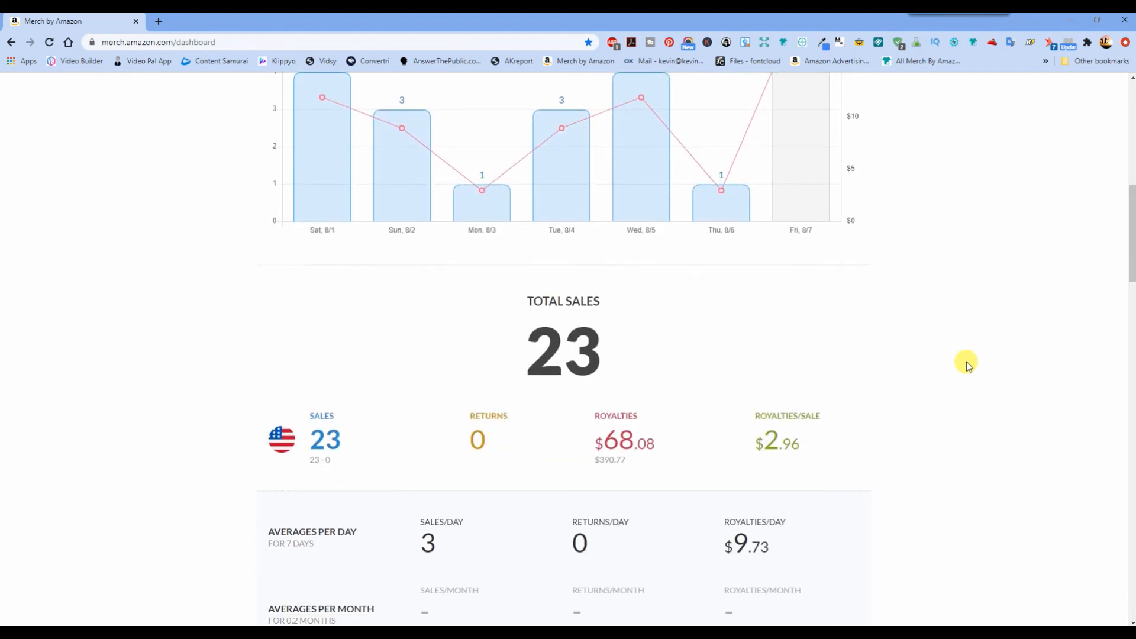
scroll(967, 362, "down", 13)
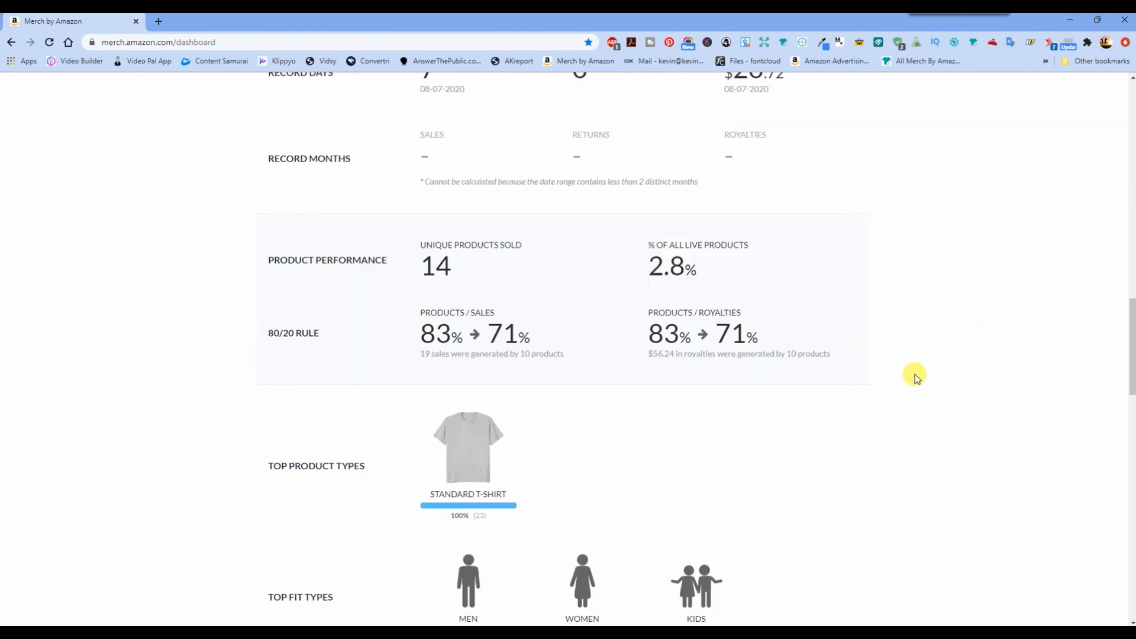
scroll(916, 378, "up", 3)
scroll(916, 377, "up", 5)
scroll(915, 377, "down", 11)
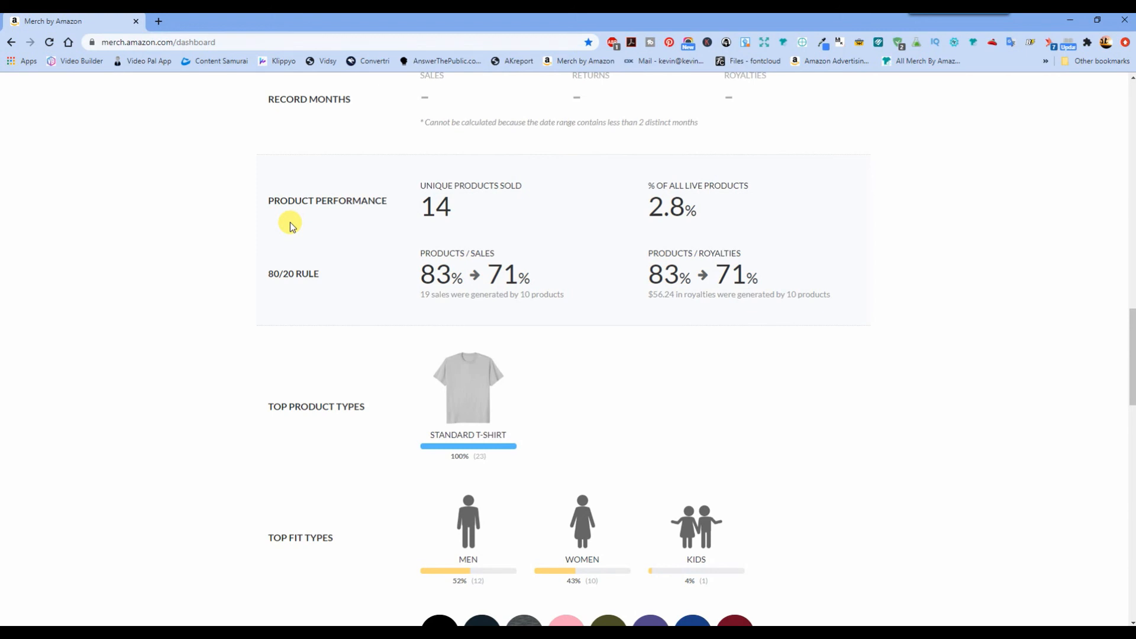
scroll(843, 320, "down", 10)
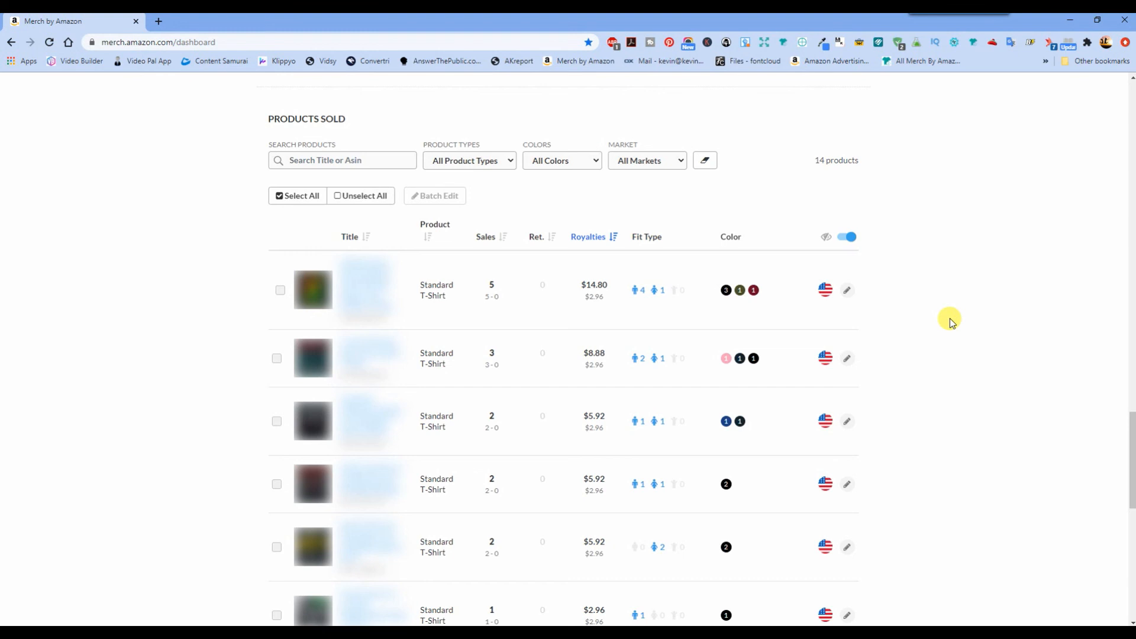
scroll(952, 324, "down", 2)
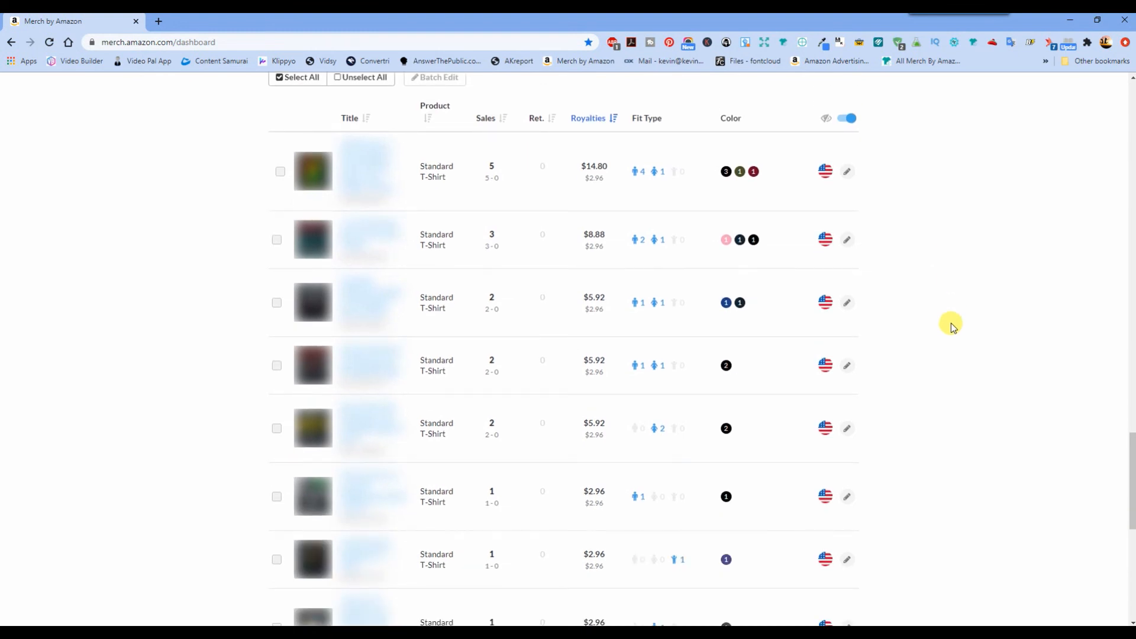
scroll(952, 326, "down", 1)
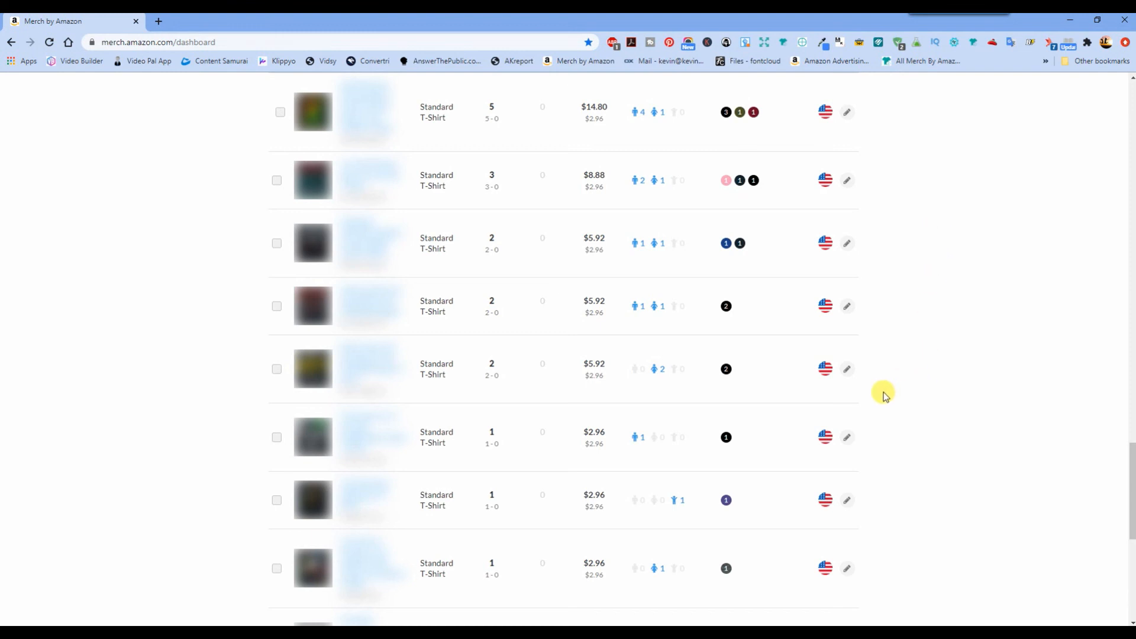
scroll(940, 365, "down", 8)
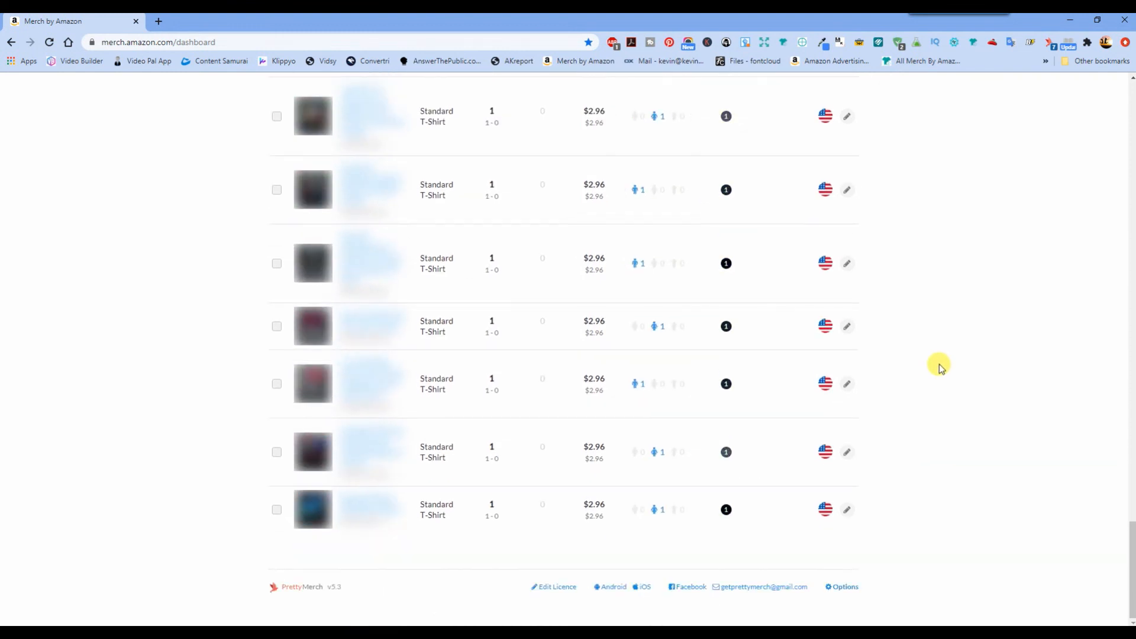
scroll(939, 367, "up", 10)
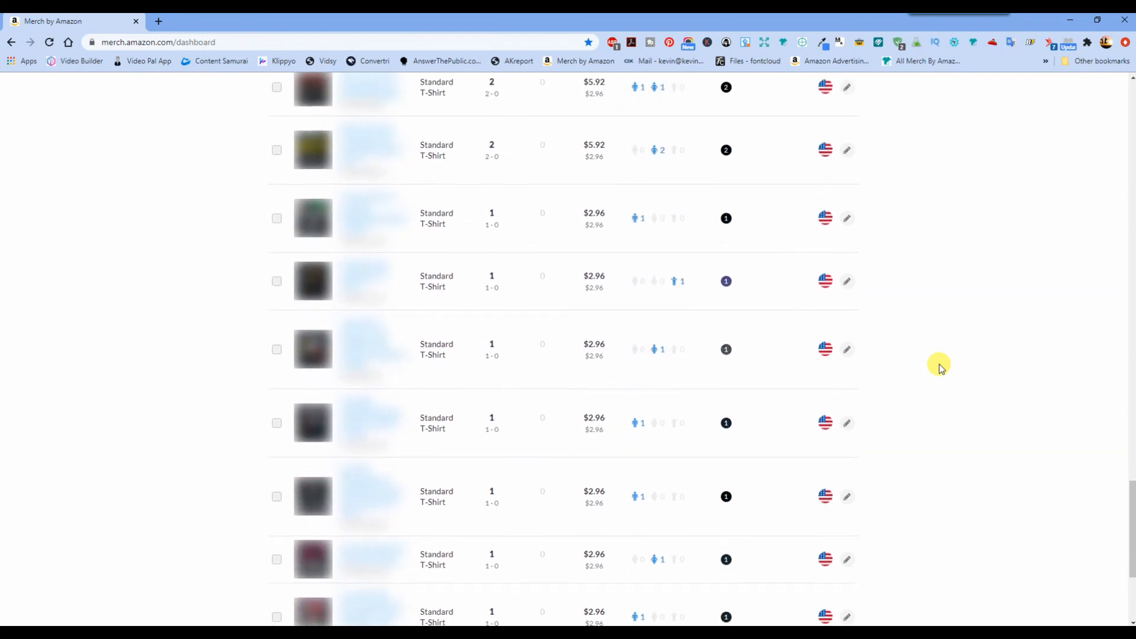
scroll(941, 367, "up", 1)
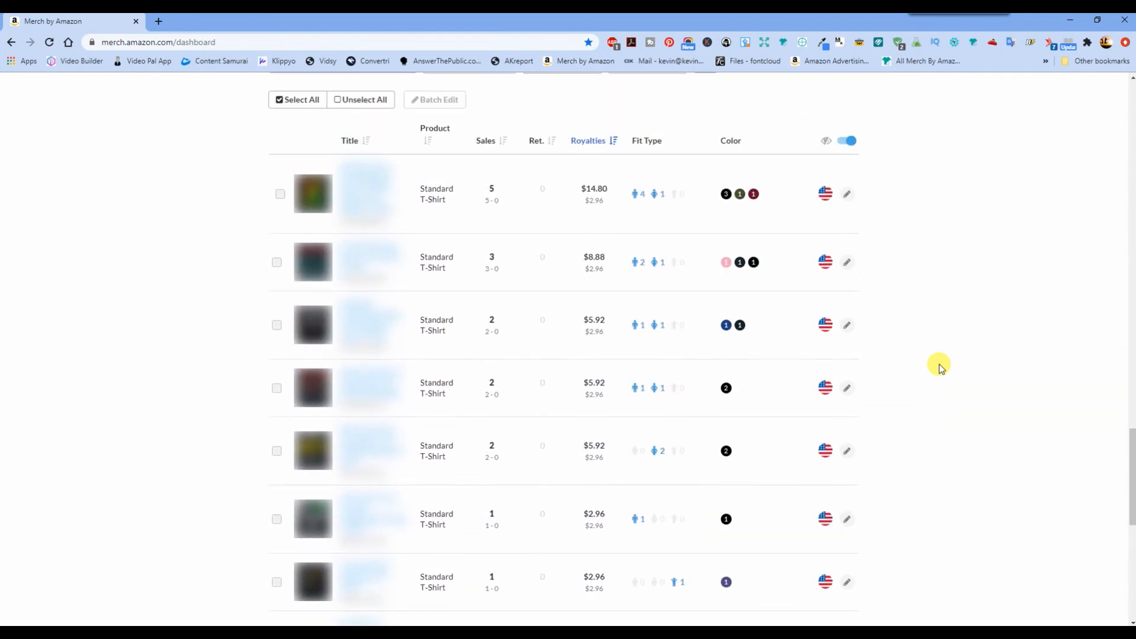
scroll(939, 367, "up", 3)
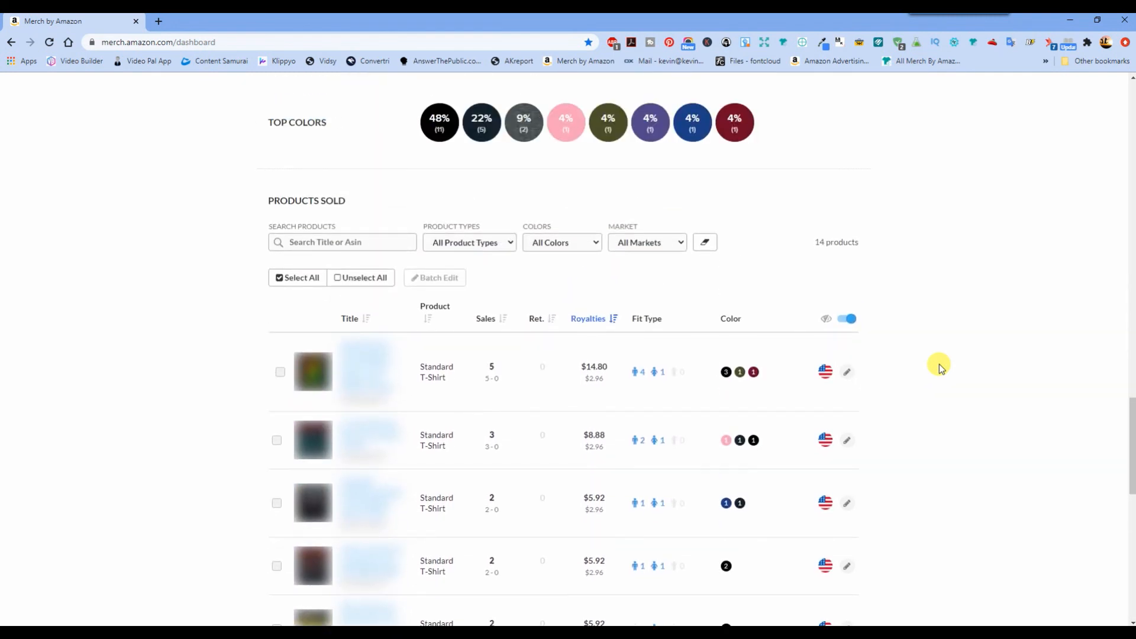
scroll(941, 367, "up", 10)
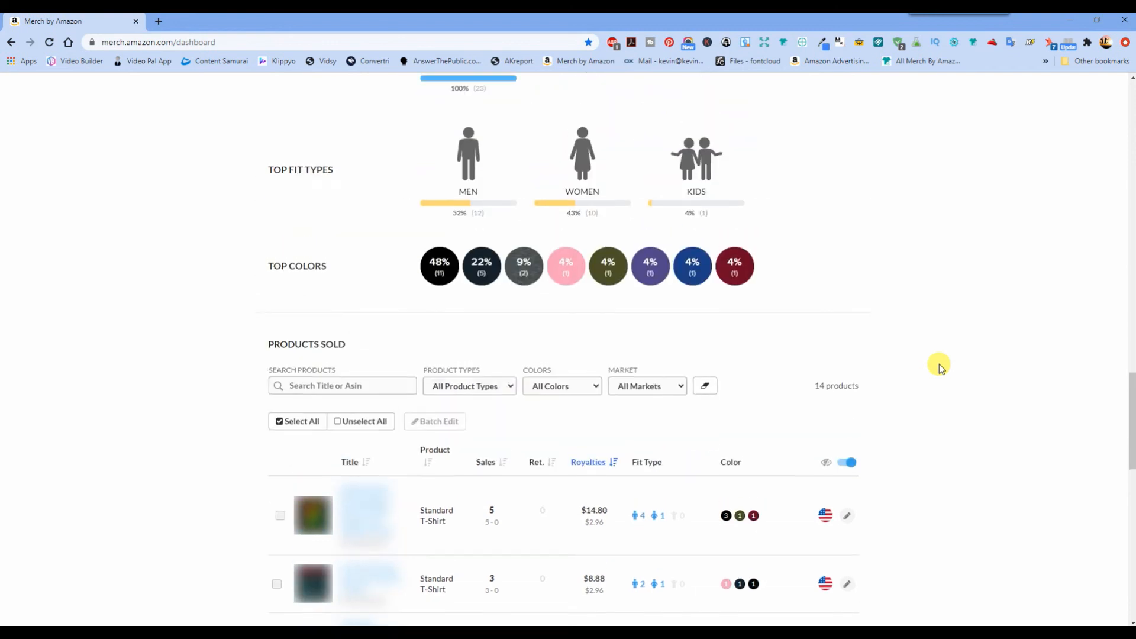
scroll(940, 366, "up", 15)
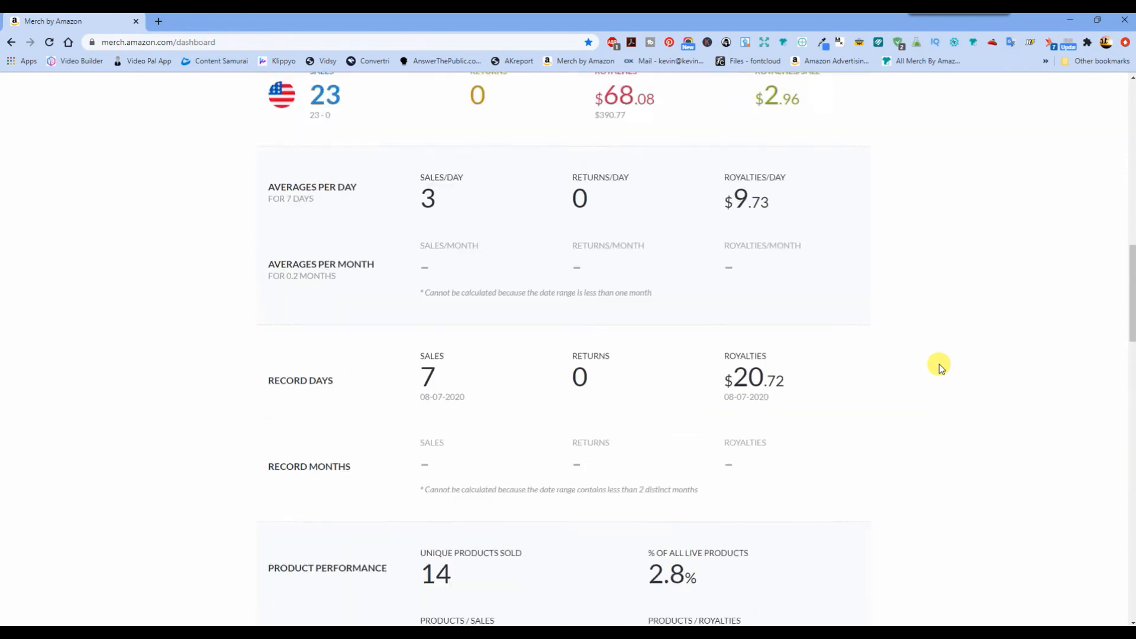
scroll(938, 364, "up", 3)
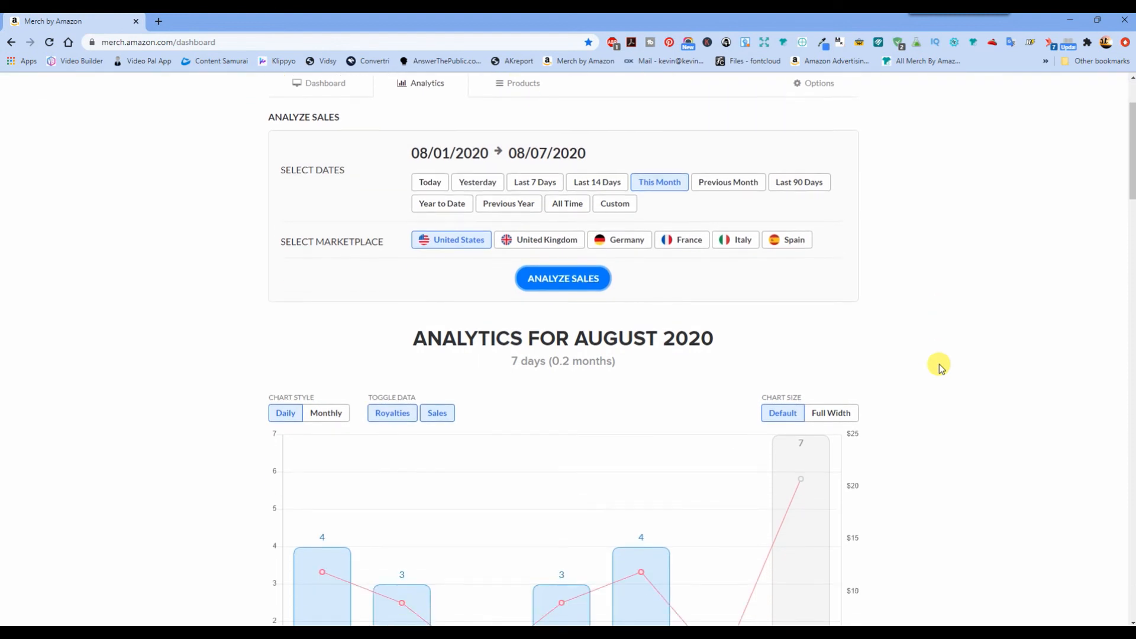
scroll(939, 363, "down", 2)
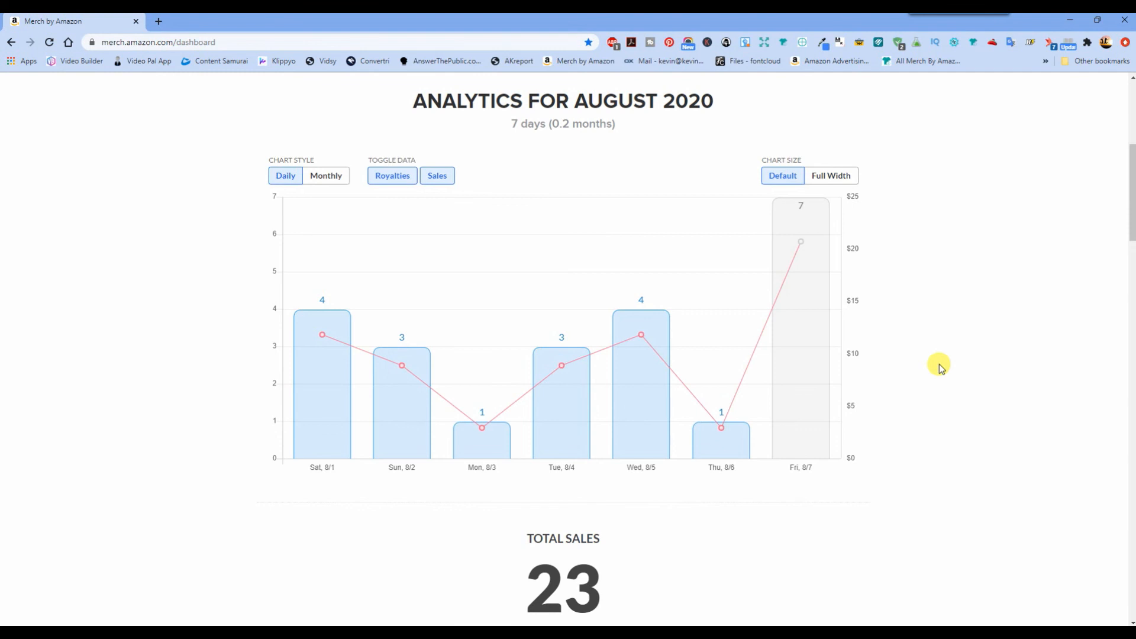
scroll(940, 367, "up", 4)
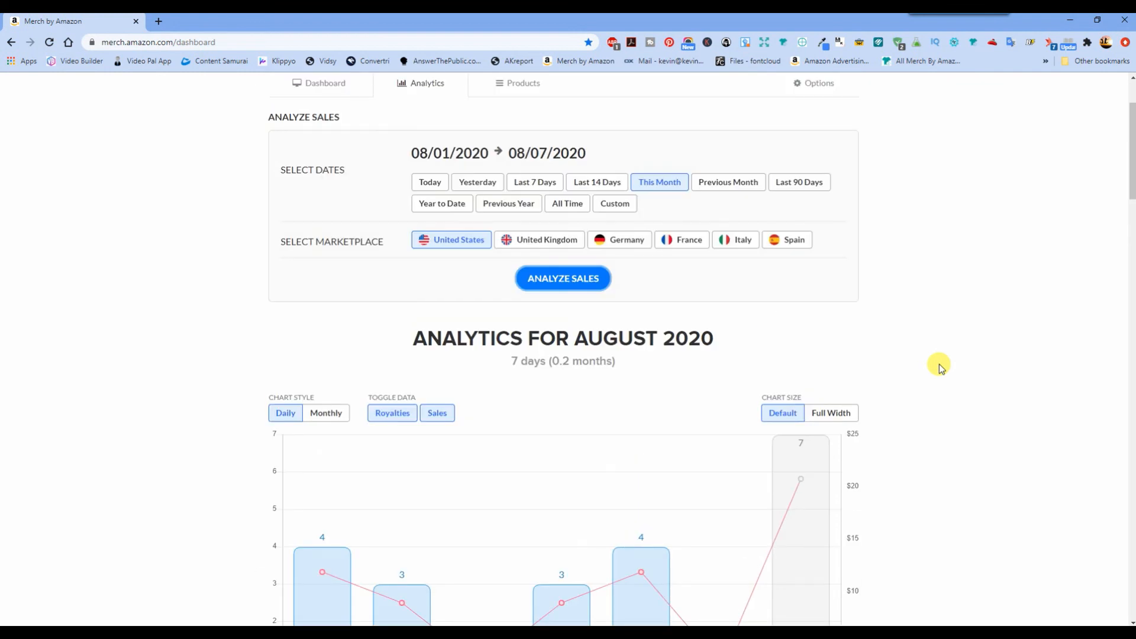
scroll(939, 366, "down", 1)
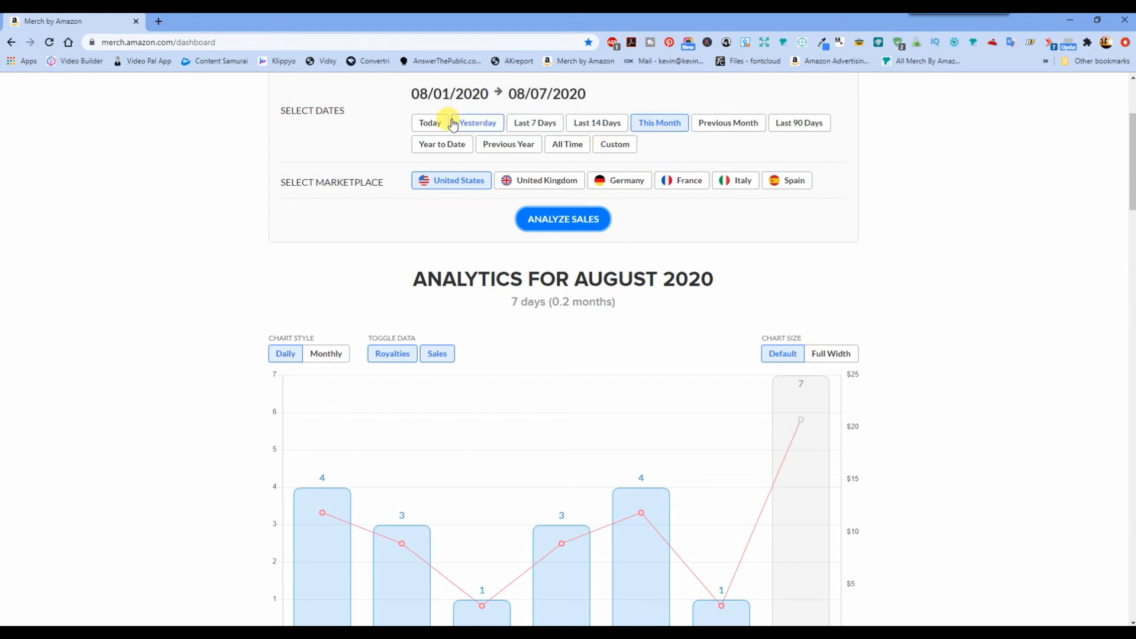
left_click(490, 144)
left_click(571, 223)
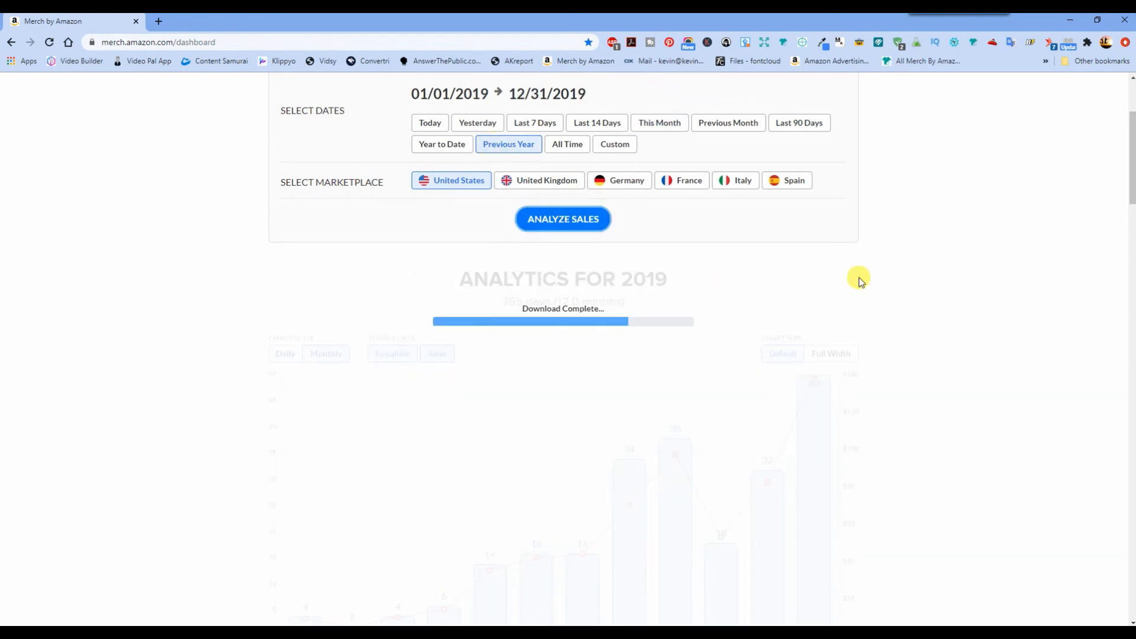
scroll(855, 284, "down", 2)
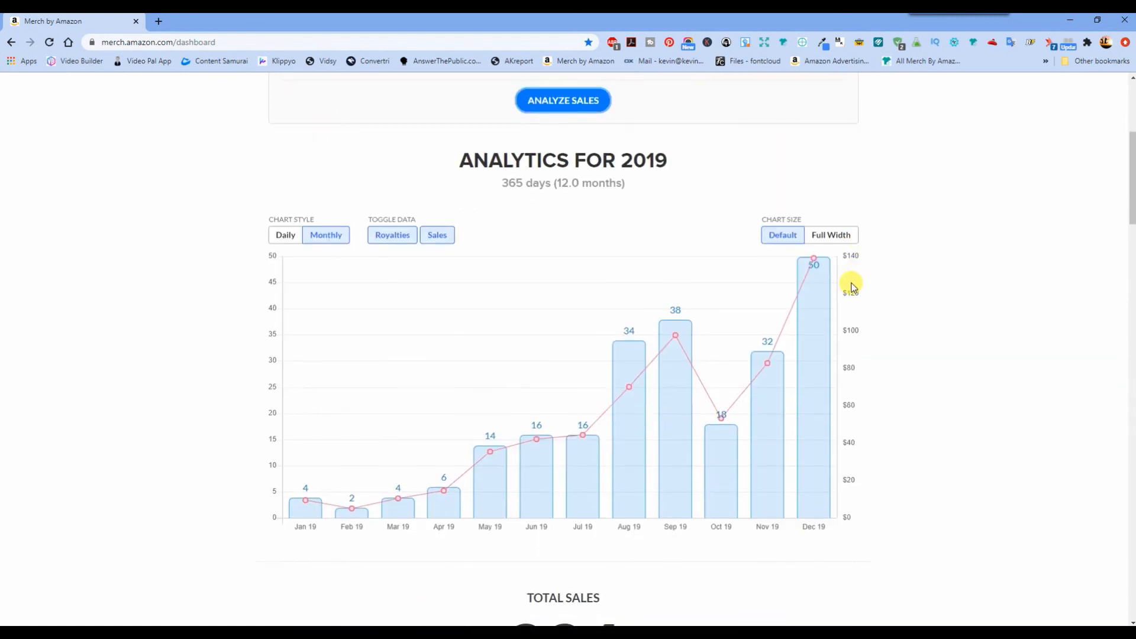
left_click(814, 418)
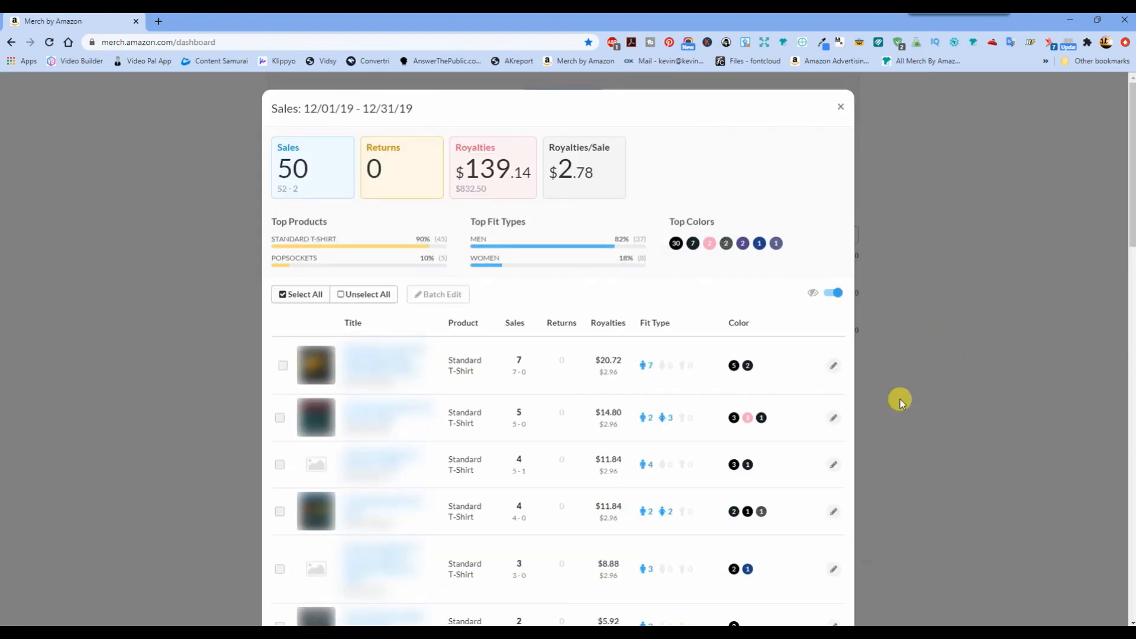
scroll(917, 432, "down", 6)
scroll(853, 435, "down", 15)
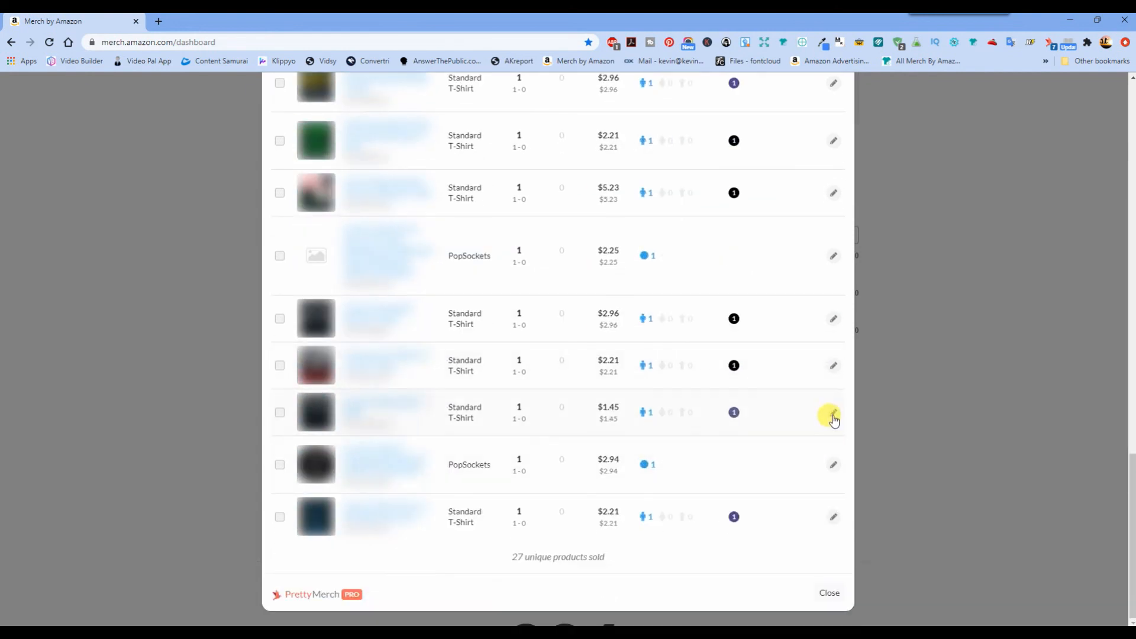
scroll(832, 418, "up", 12)
scroll(834, 418, "up", 8)
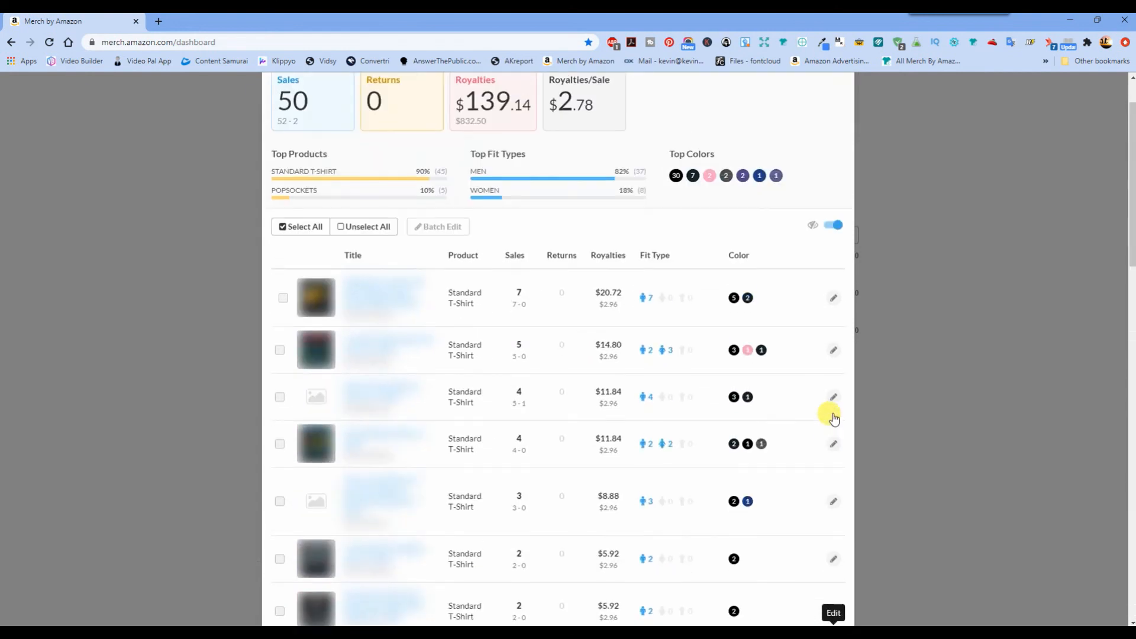
left_click(975, 324)
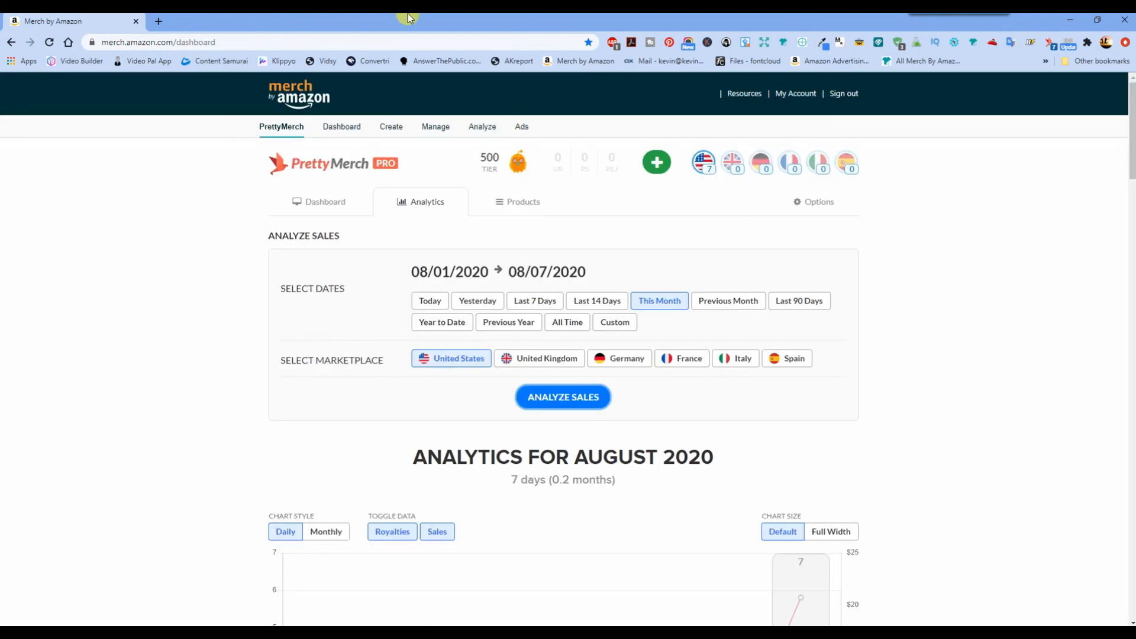